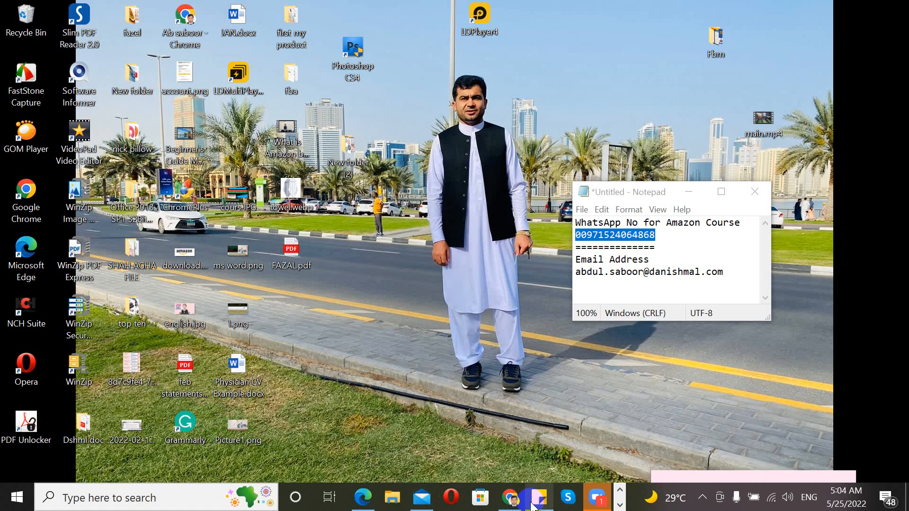
Step: Bring Chrome forward and switch to the Seller Central shipment summary tab
click(510, 497)
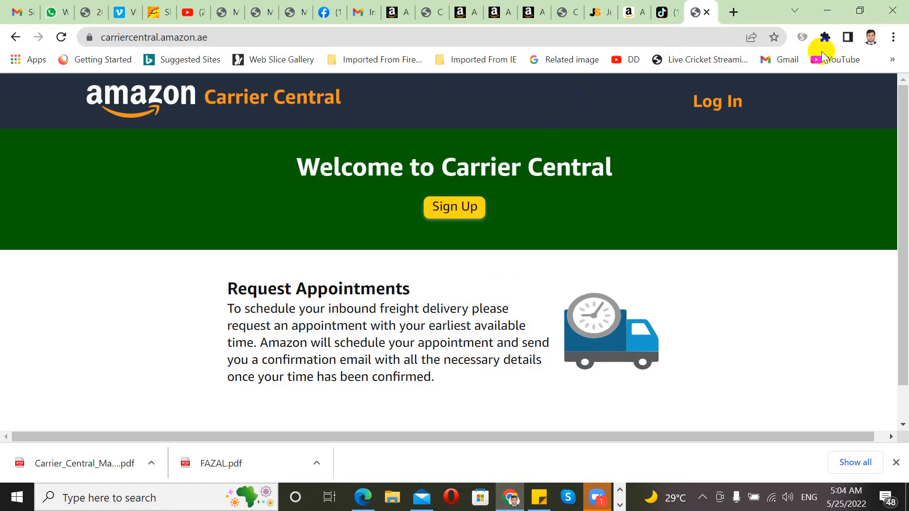
click(690, 95)
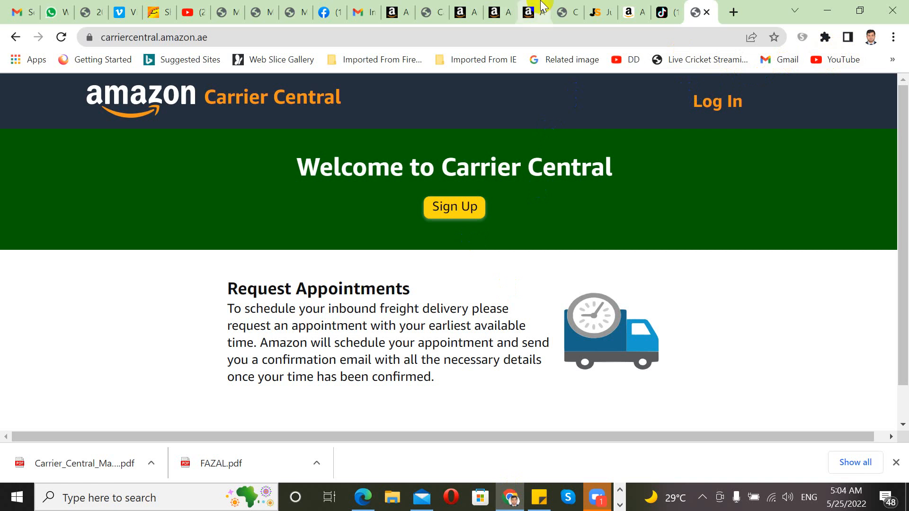
click(528, 12)
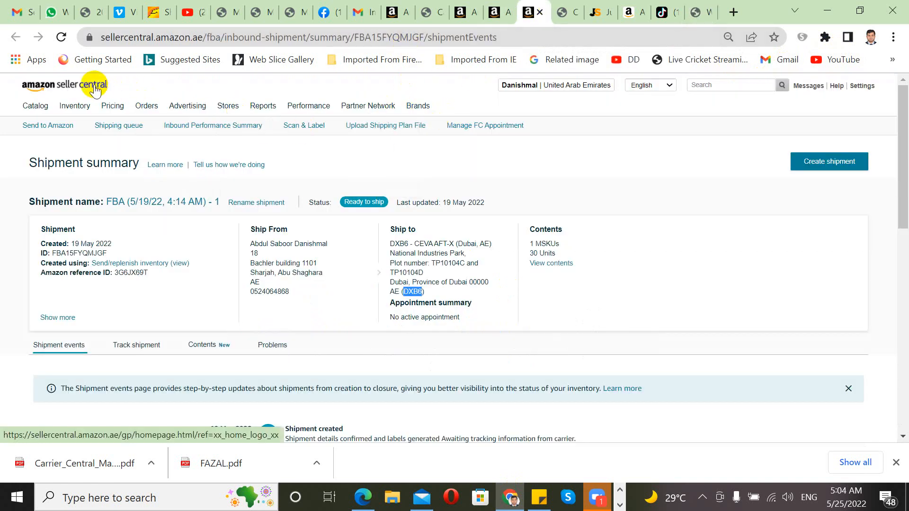
mouse_move(190, 108)
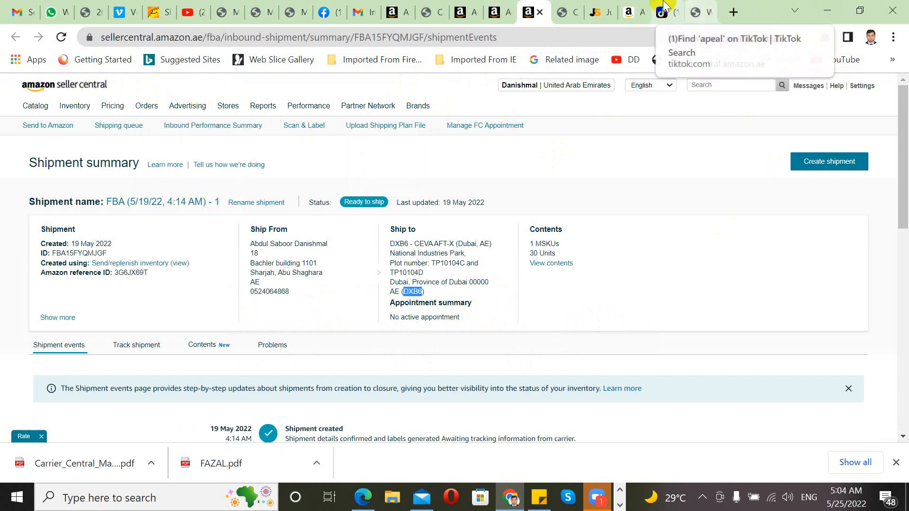
Step: Minimize and restore Chrome, then switch to the Carrier Central welcome page
click(826, 8)
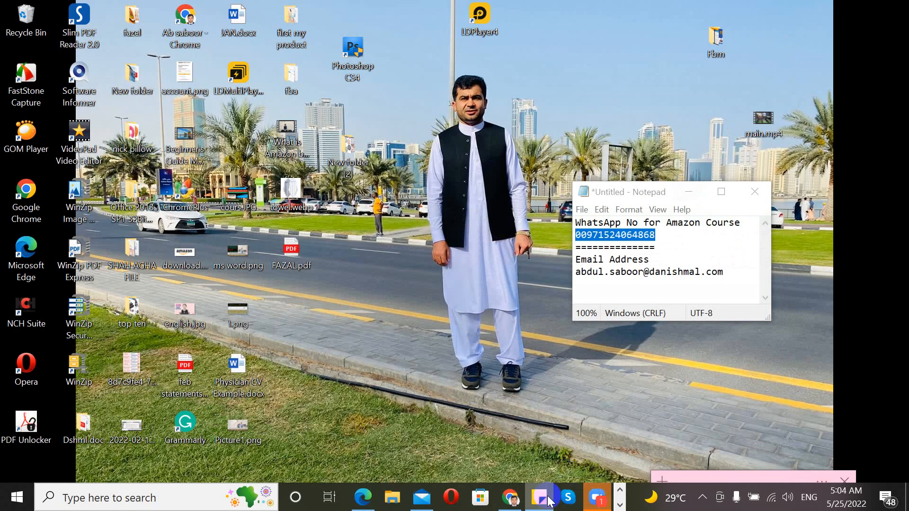
mouse_move(549, 502)
click(589, 462)
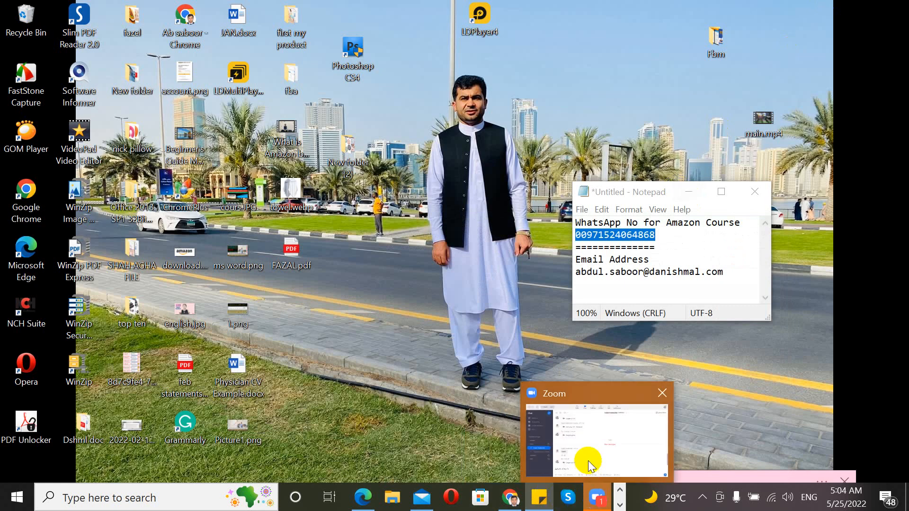
mouse_move(540, 499)
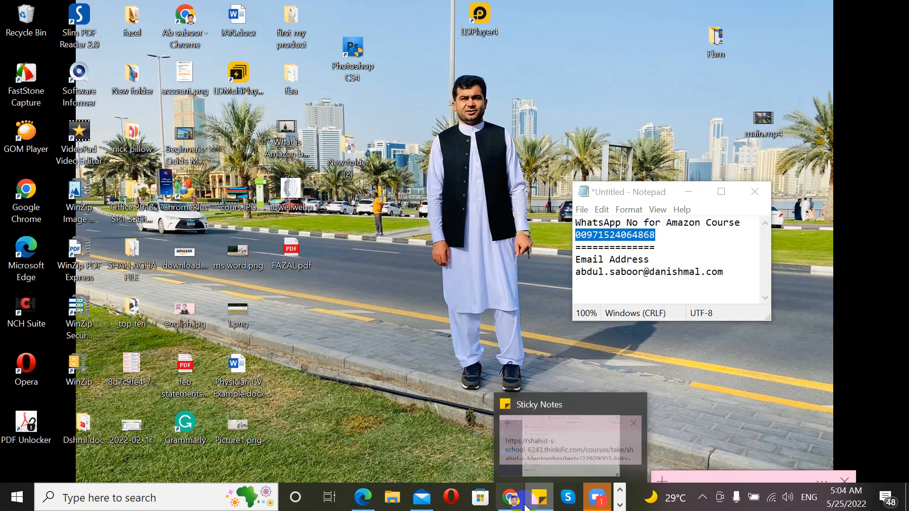
click(514, 450)
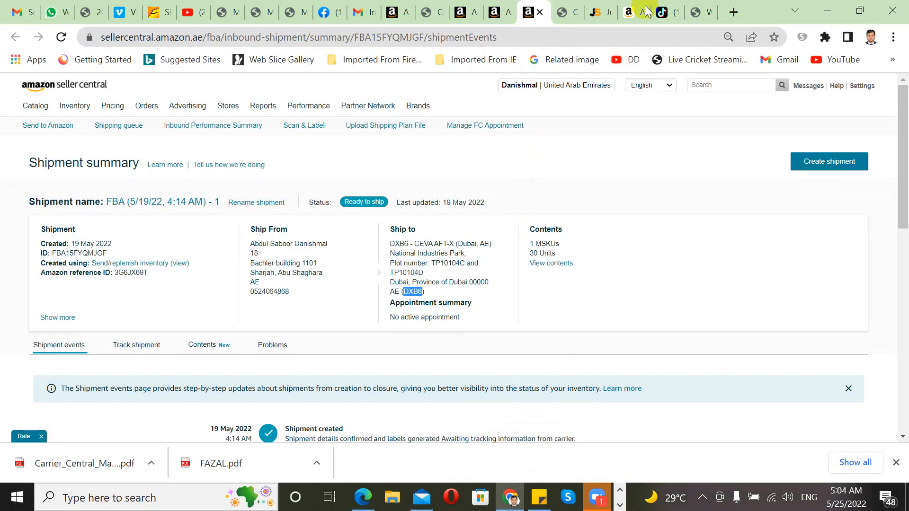
click(701, 12)
Step: Switch to the carriercentral.amazon.ae welcome page about inbound freight appointments
click(532, 167)
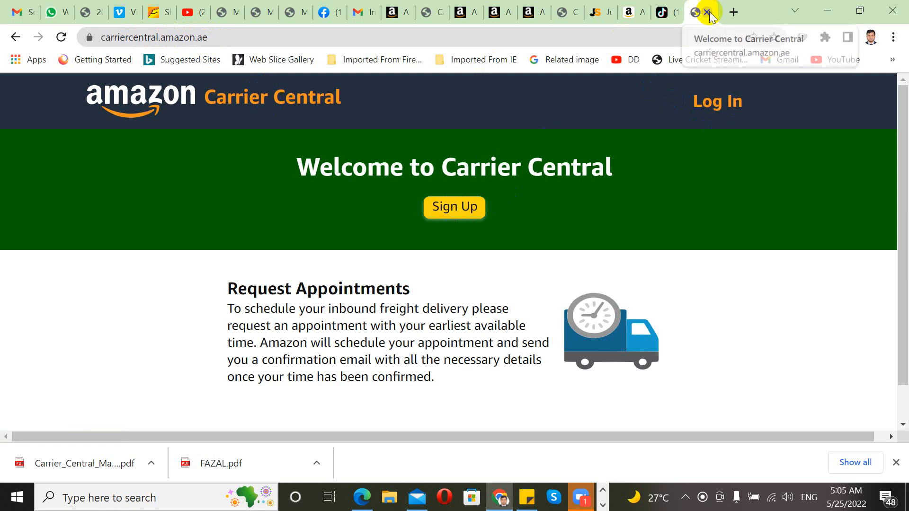
Step: Go back five pages to the Google results for 'amazon carrier central uae'
click(16, 40)
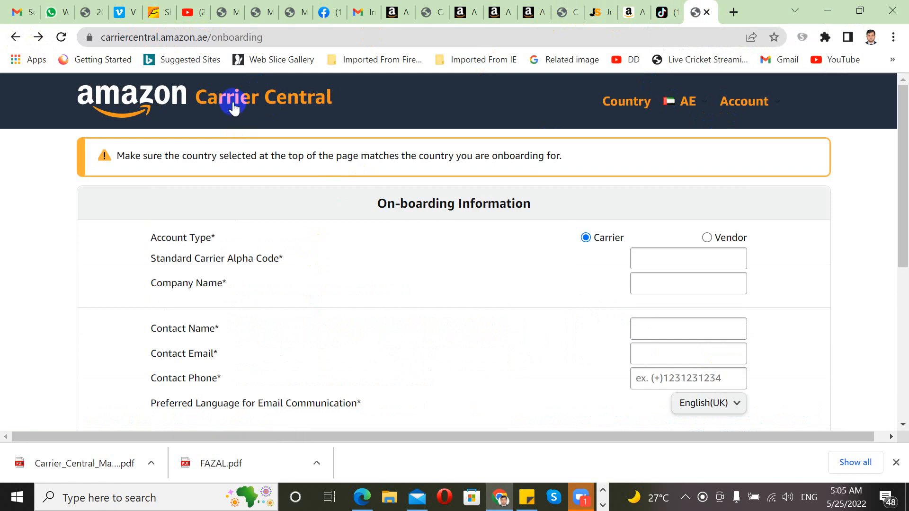
click(17, 38)
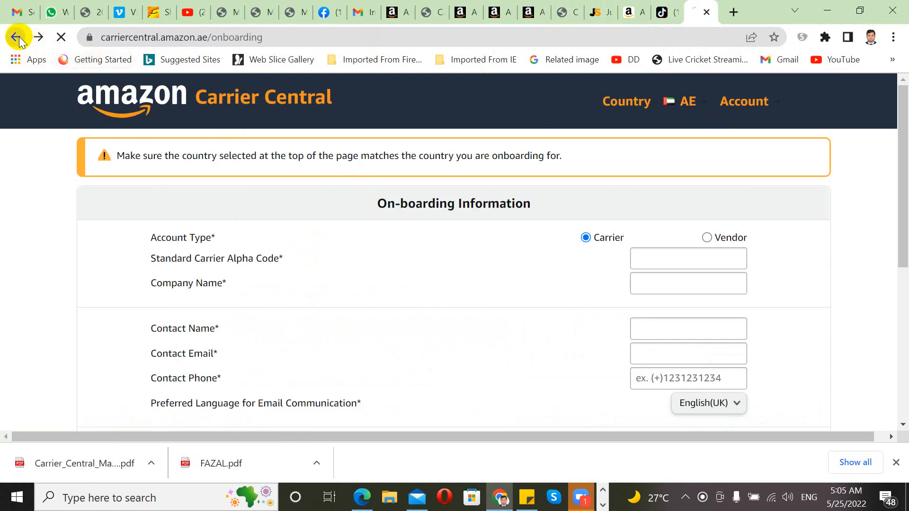
click(19, 41)
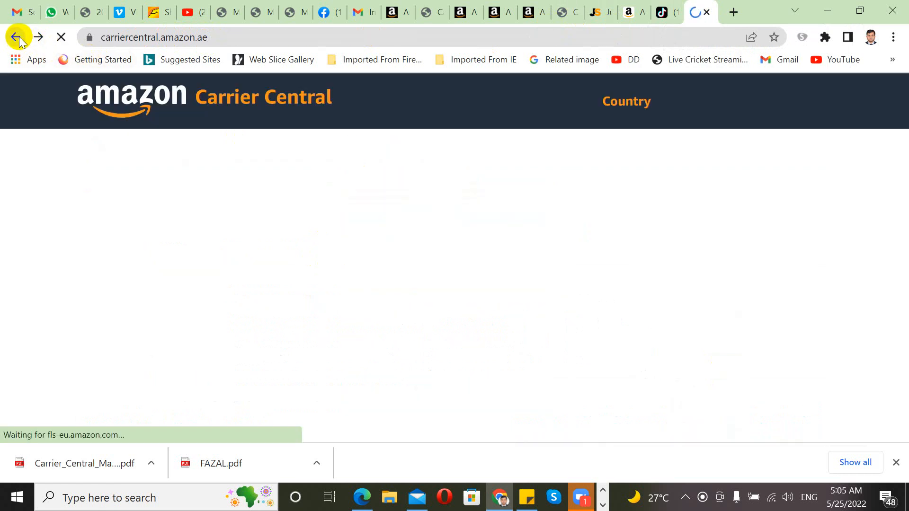
click(19, 41)
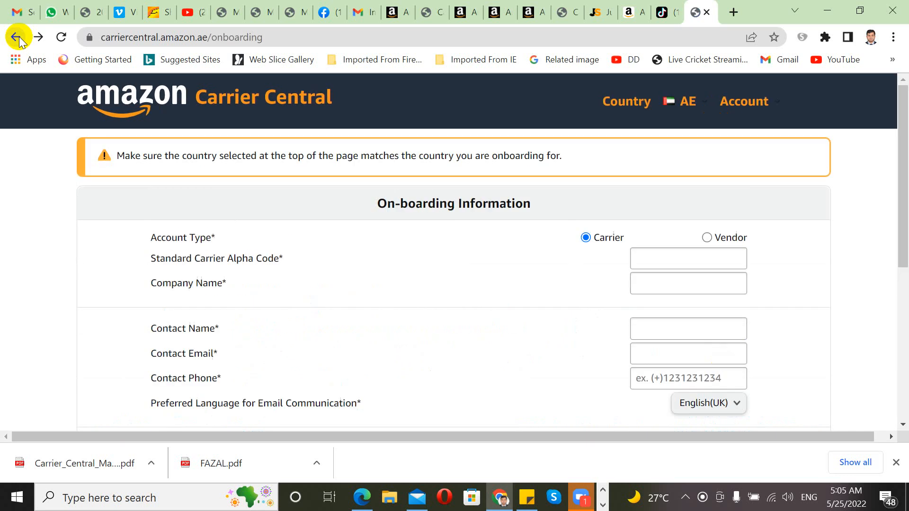
click(19, 40)
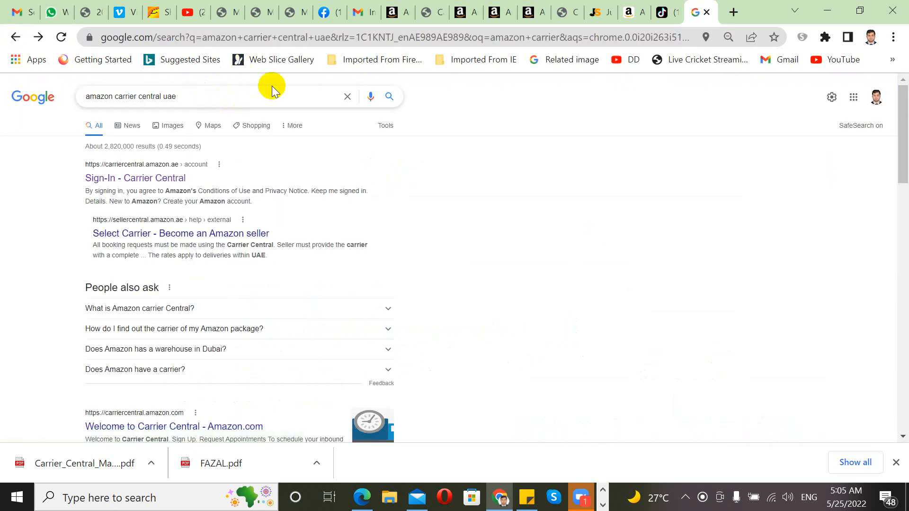
drag(899, 115, 879, 146)
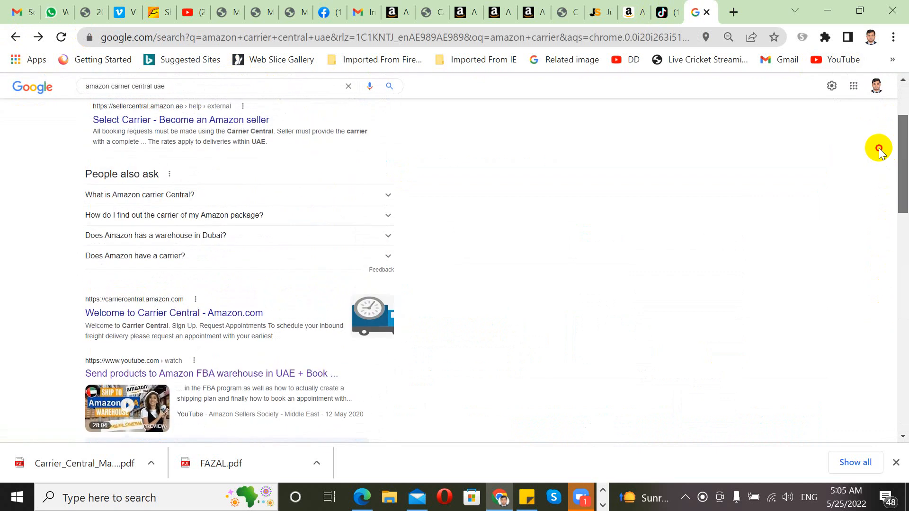
click(214, 89)
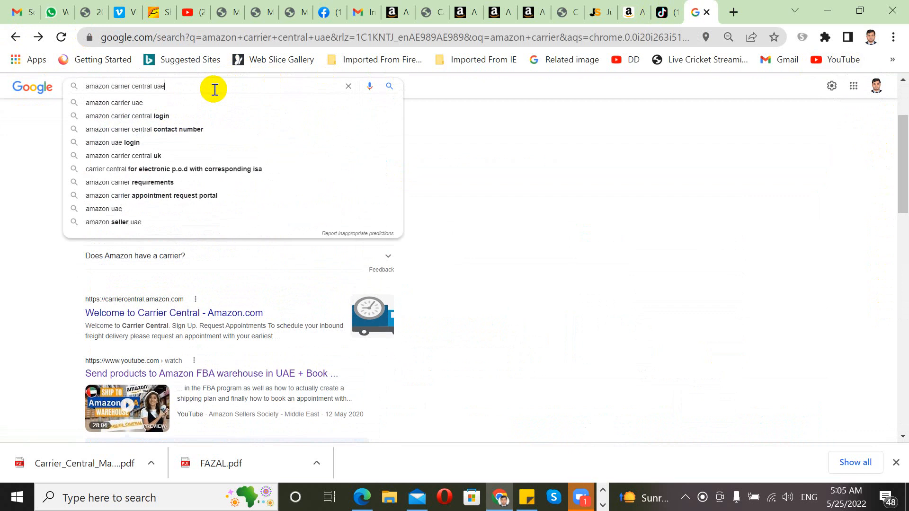
key(BackSpace)
key(BackSpace)
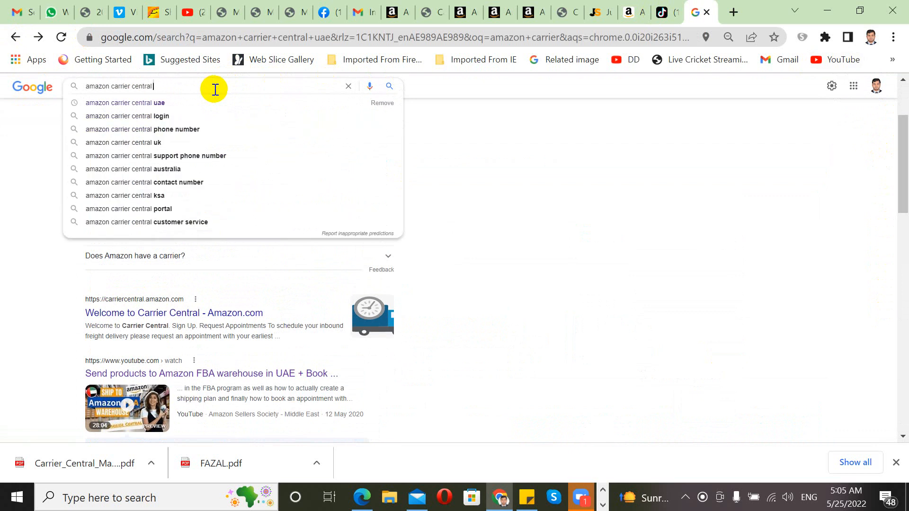
text(.com)
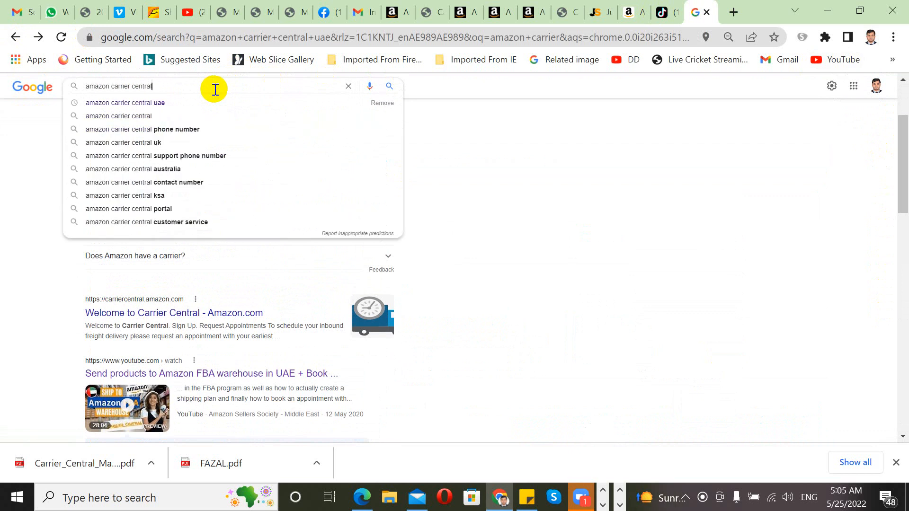
key(Return)
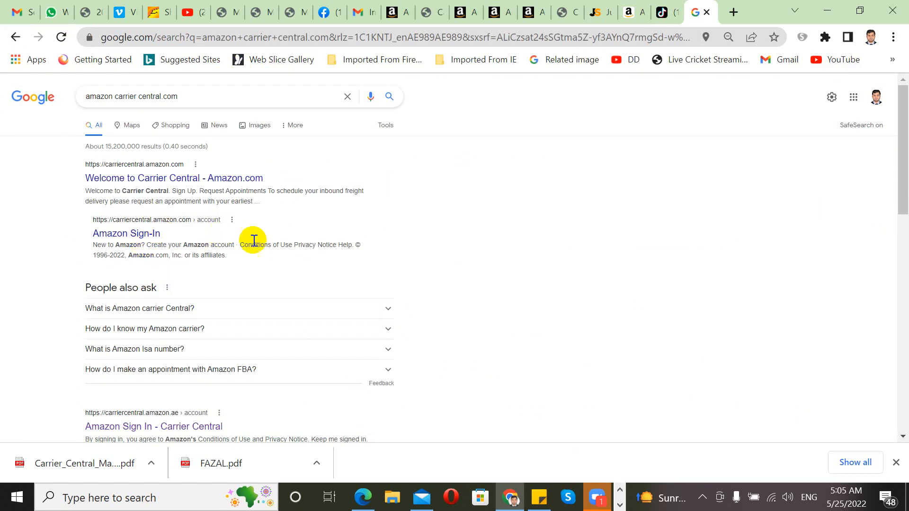
click(211, 97)
key(BackSpace)
key(BackSpace)
key(BackSpace)
key(BackSpace)
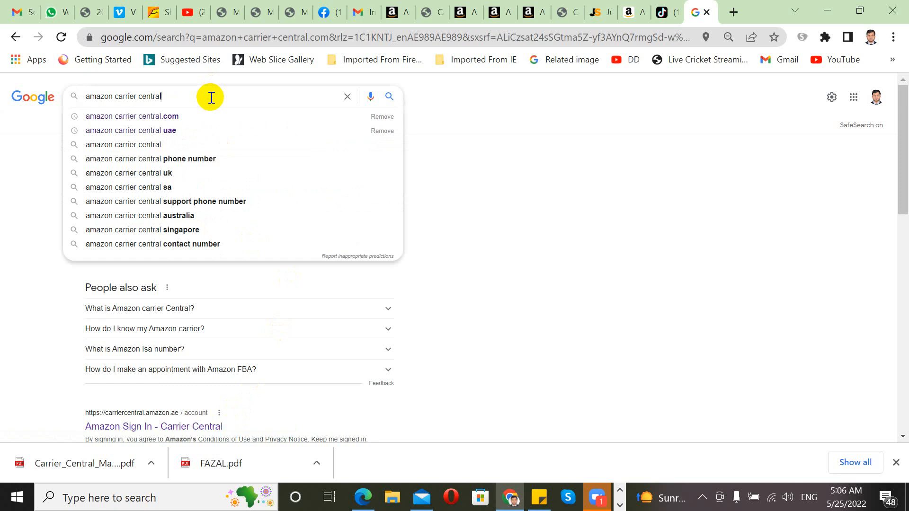
click(202, 132)
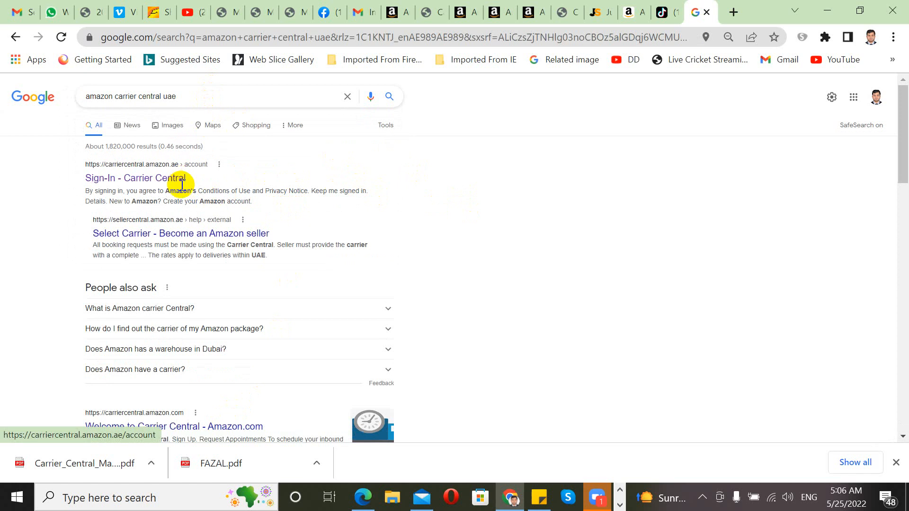
Step: Open the UAE Carrier Central sign-in page from the Google results
click(150, 179)
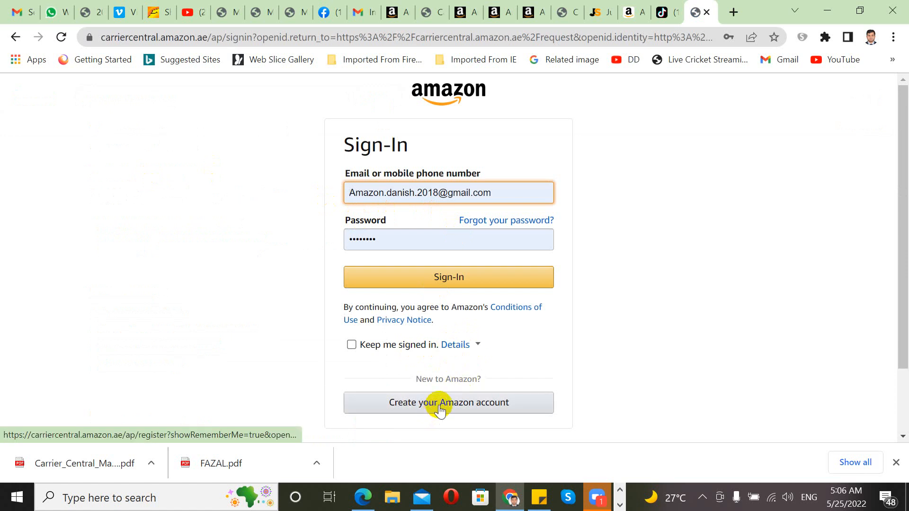
drag(445, 408, 440, 337)
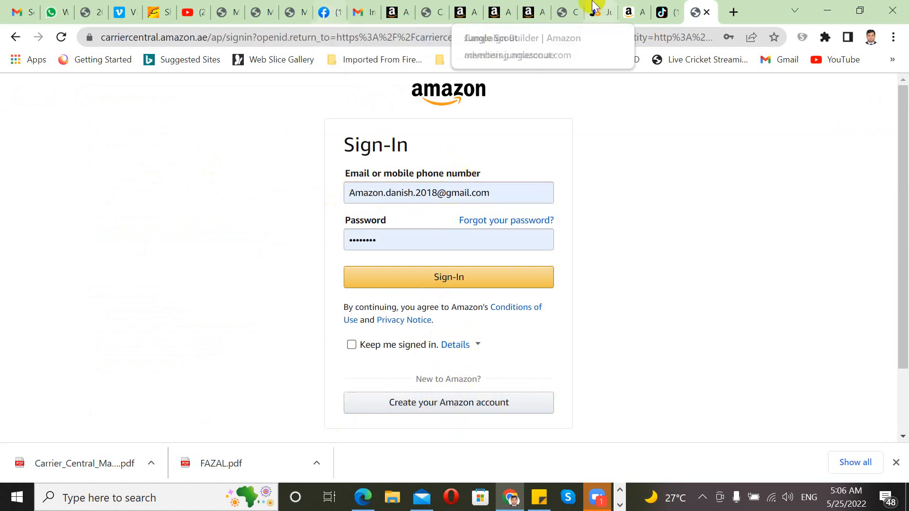
click(15, 35)
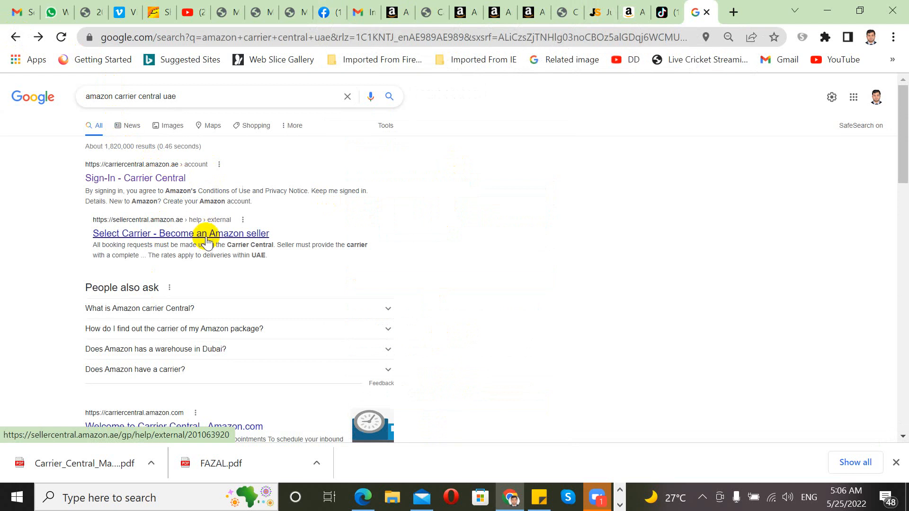
click(172, 179)
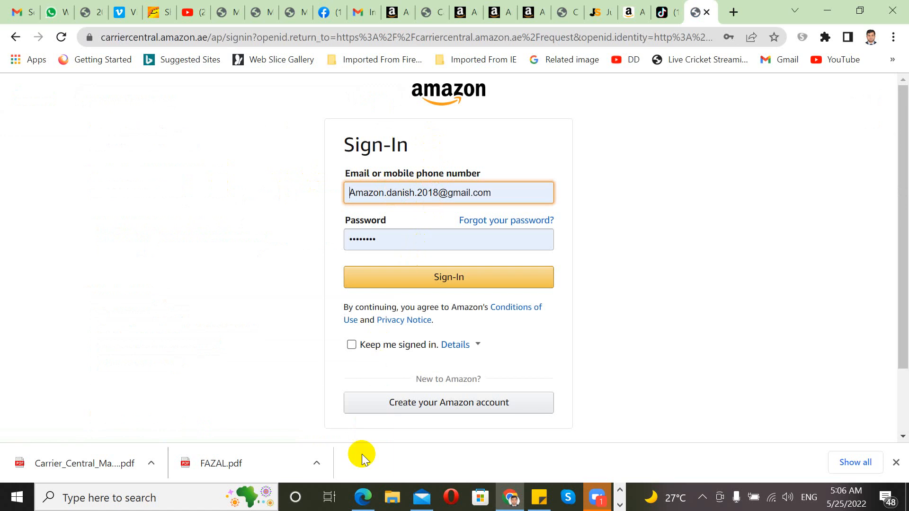
Step: Abandon account creation and sign in with the browser's saved credentials
click(398, 402)
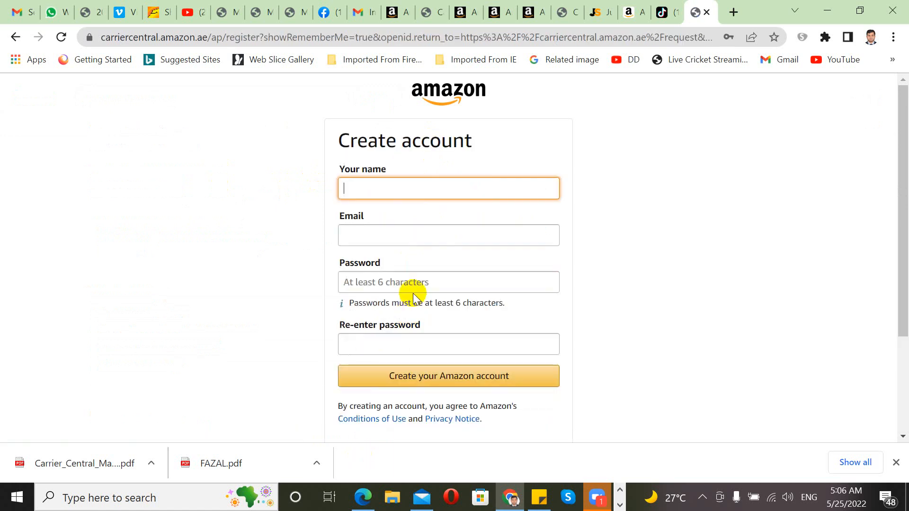
click(417, 196)
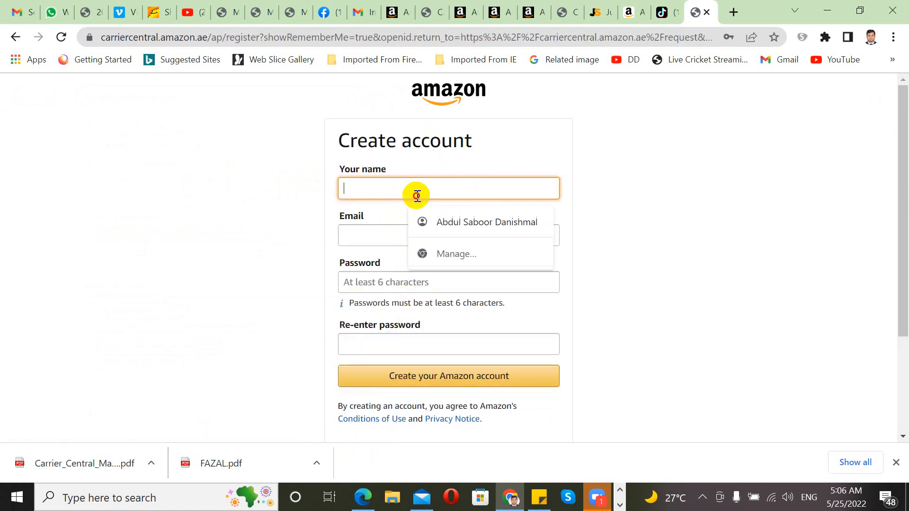
click(392, 233)
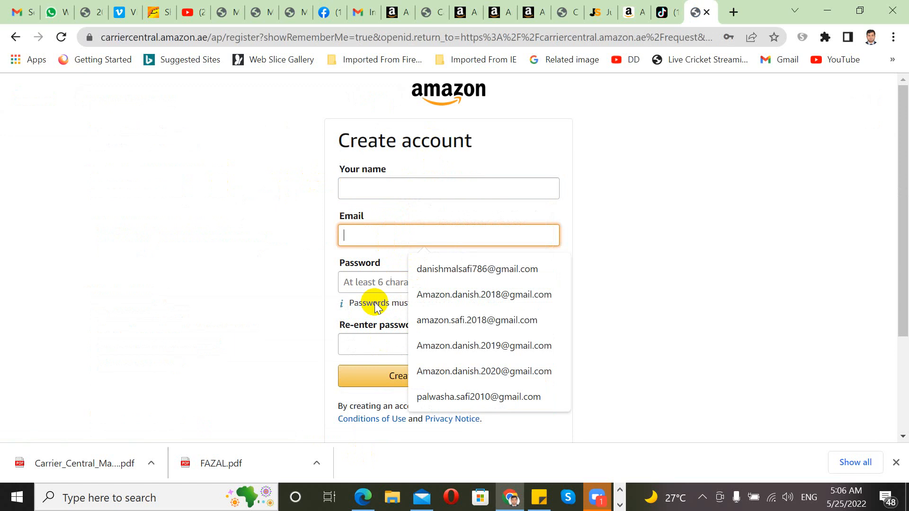
click(379, 349)
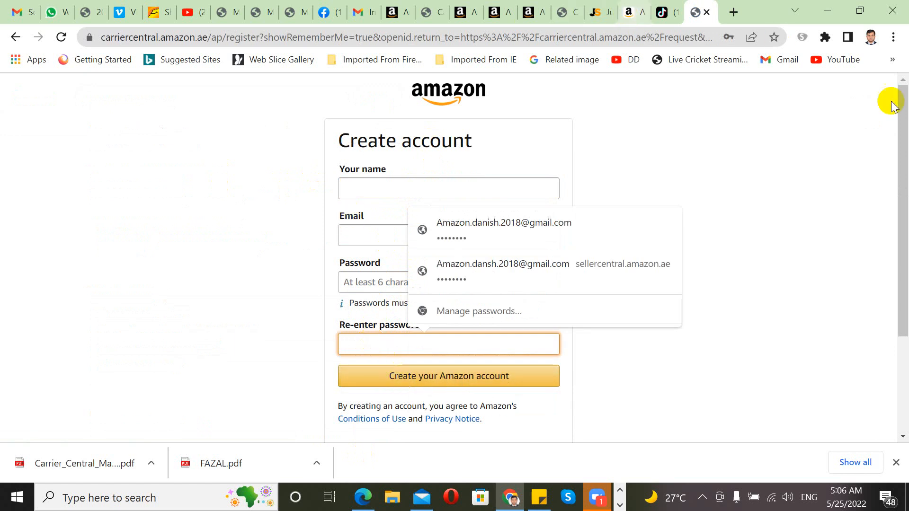
click(805, 175)
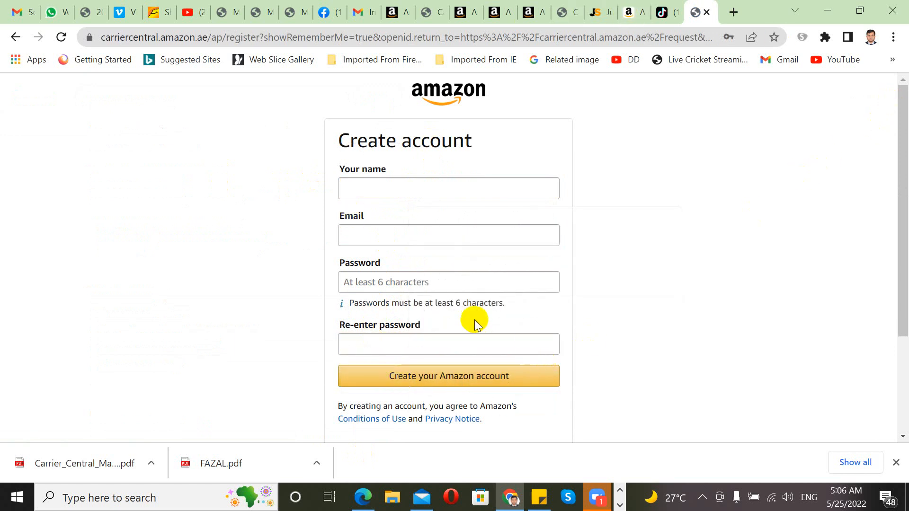
click(15, 38)
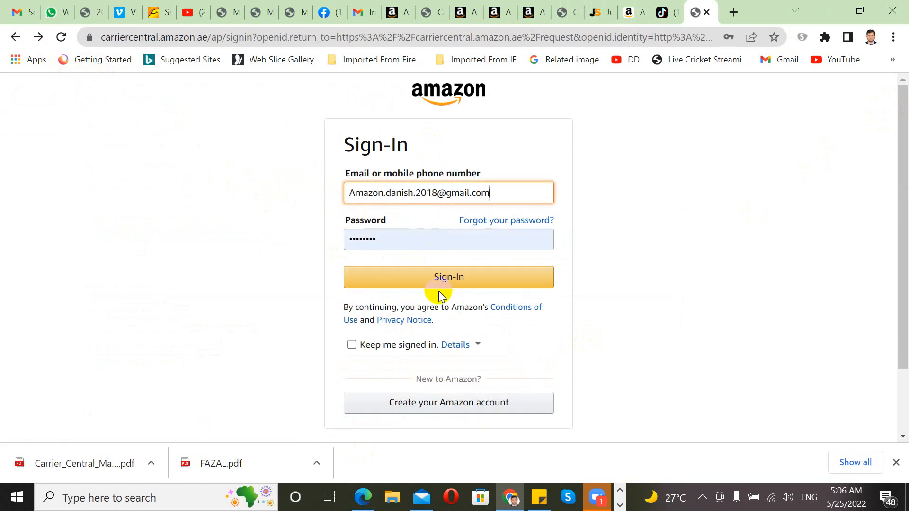
click(441, 279)
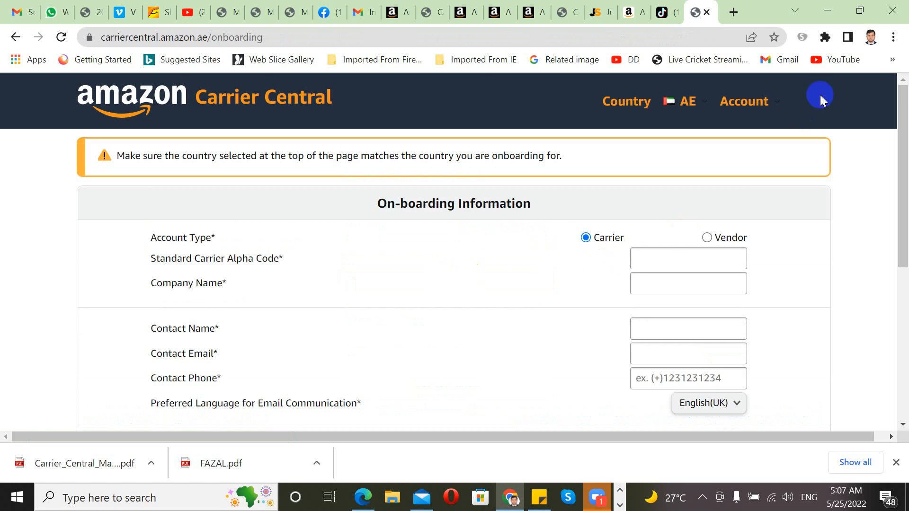
click(685, 104)
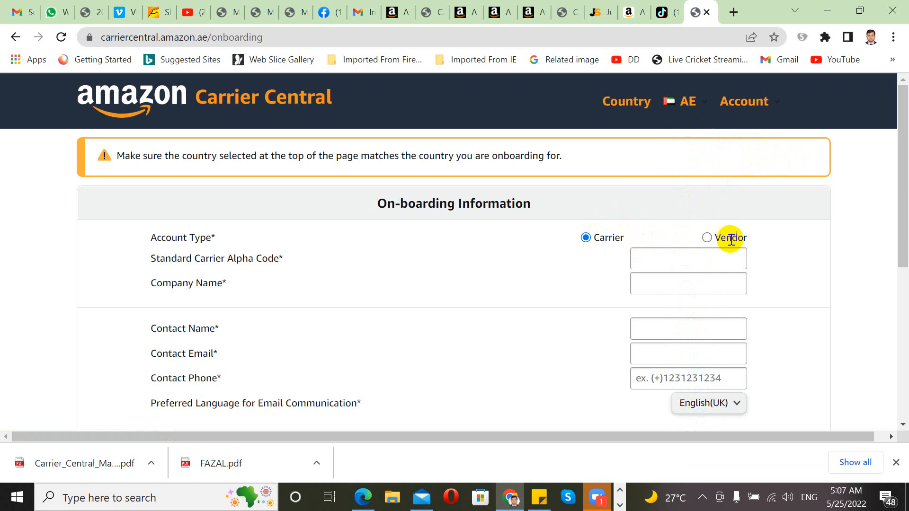
click(657, 259)
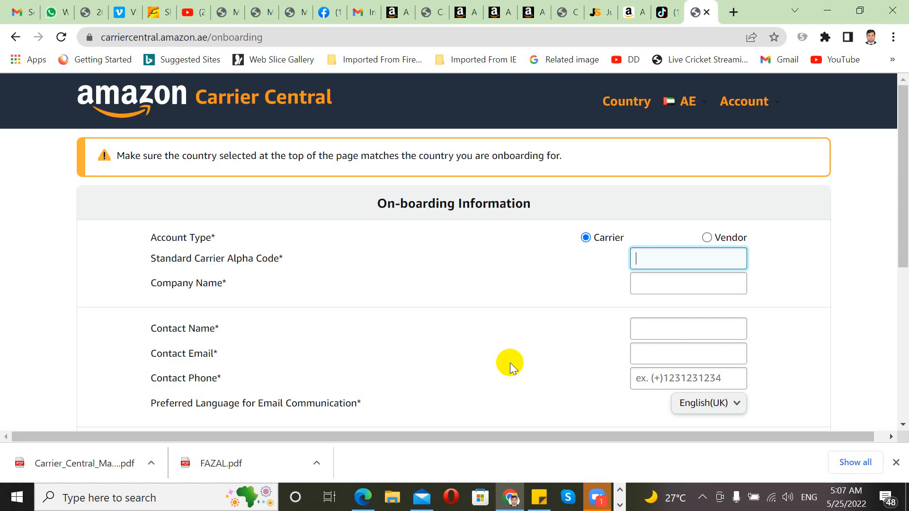
Step: Enter alpha code 12345 and company name 'danishmal llc'
text(DAN22)
key(Tab)
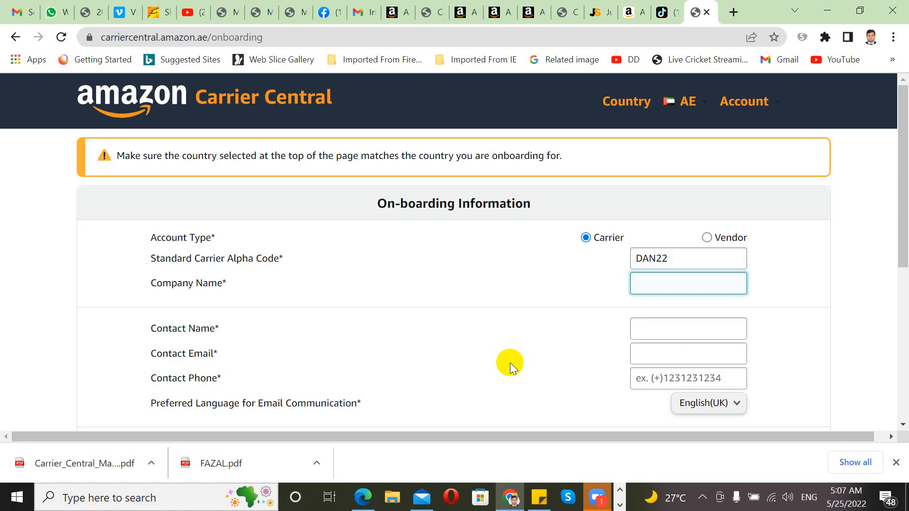
drag(661, 258, 601, 247)
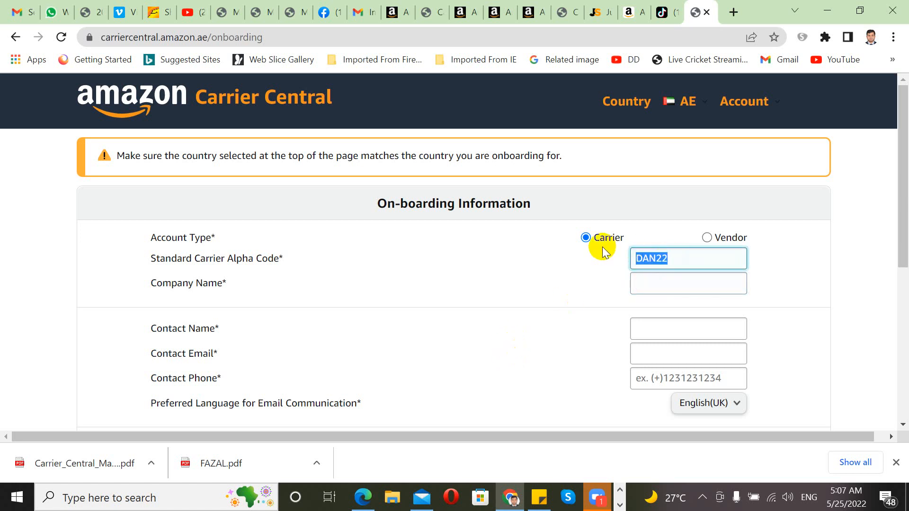
text(12345)
click(635, 280)
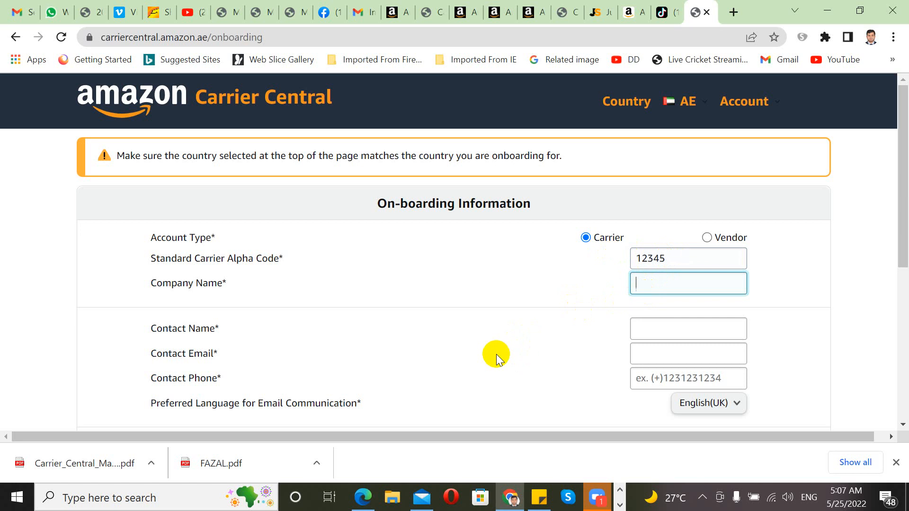
text(danishmal llc)
Step: Fill in the contact's name, e-mail address and phone number
key(Tab)
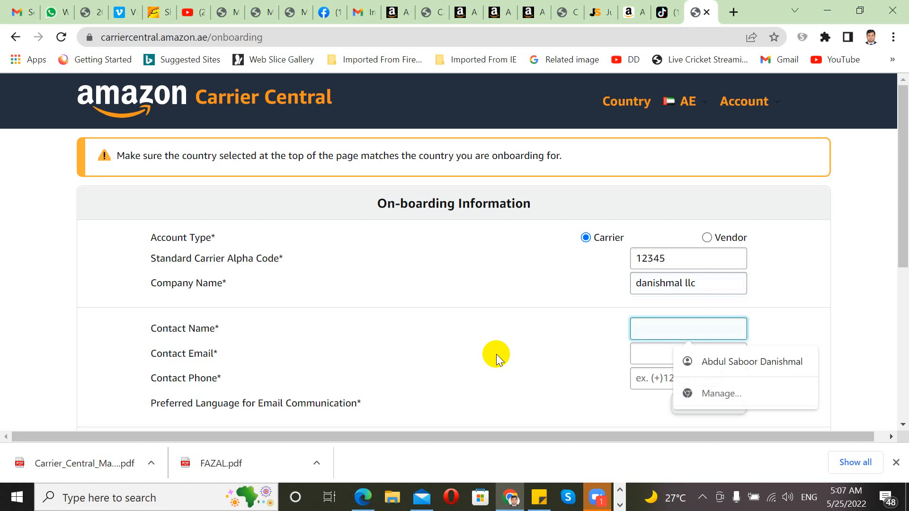
key(BackSpace)
key(BackSpace)
key(BackSpace)
key(BackSpace)
key(BackSpace)
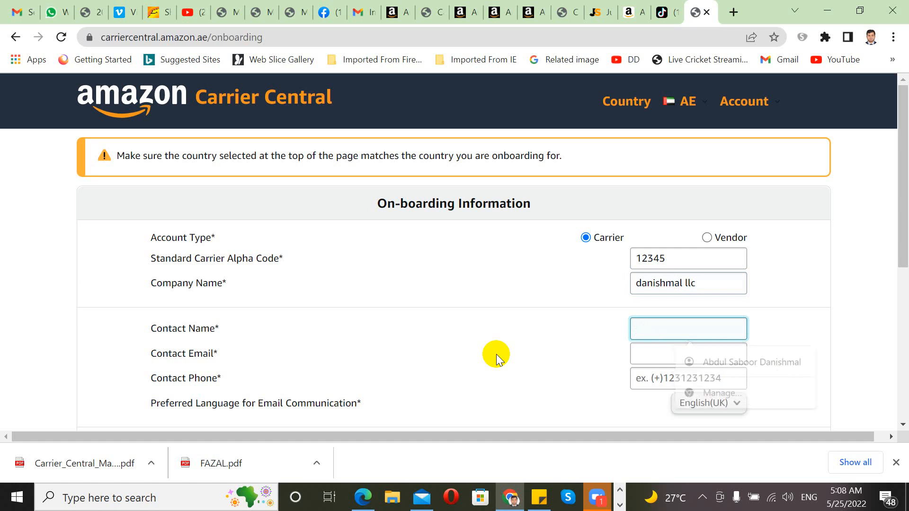
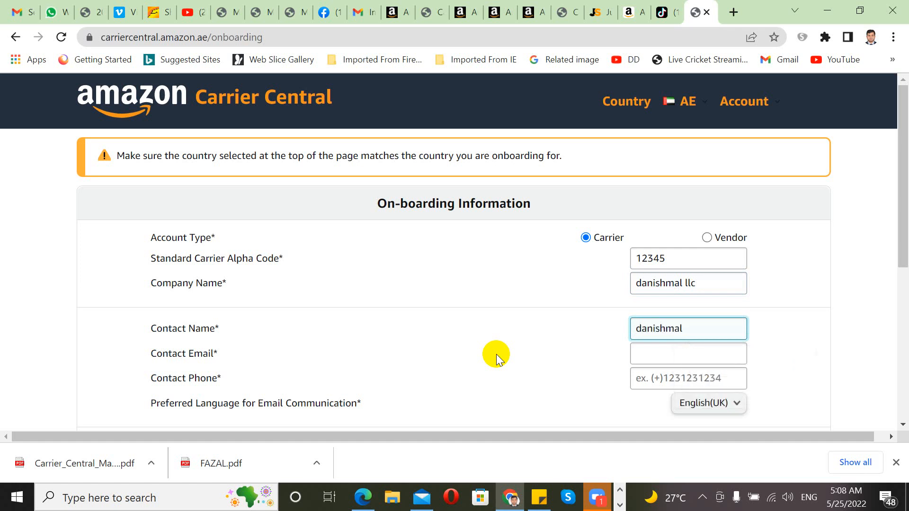
key(Tab)
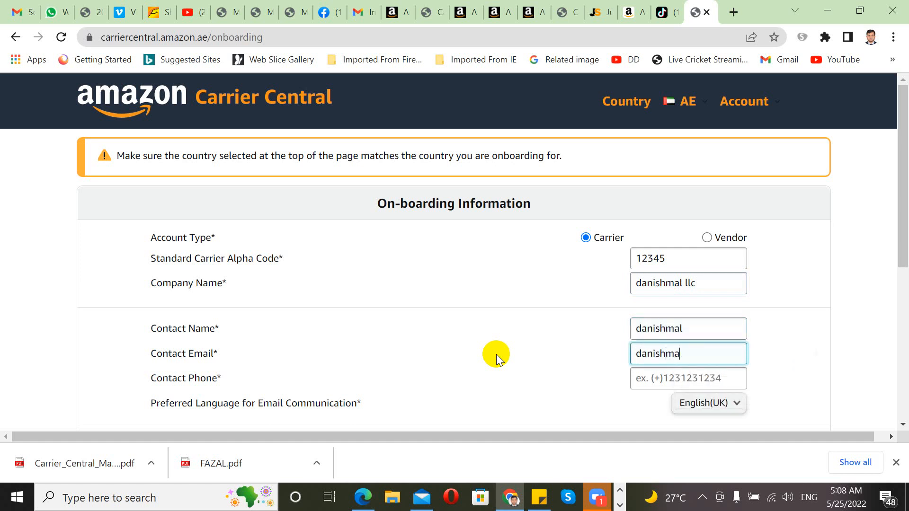
key(BackSpace)
key(BackSpace)
key(BackSpace)
key(BackSpace)
key(BackSpace)
key(BackSpace)
key(BackSpace)
key(BackSpace)
key(BackSpace)
key(BackSpace)
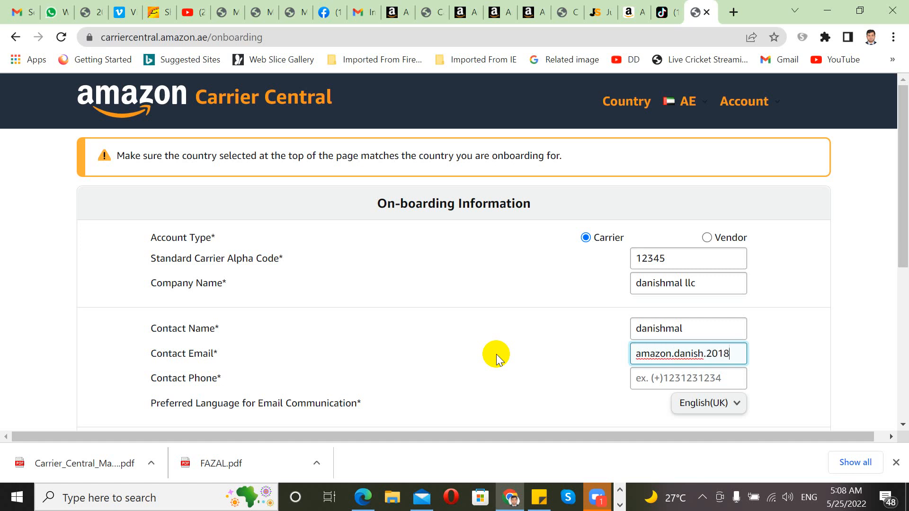
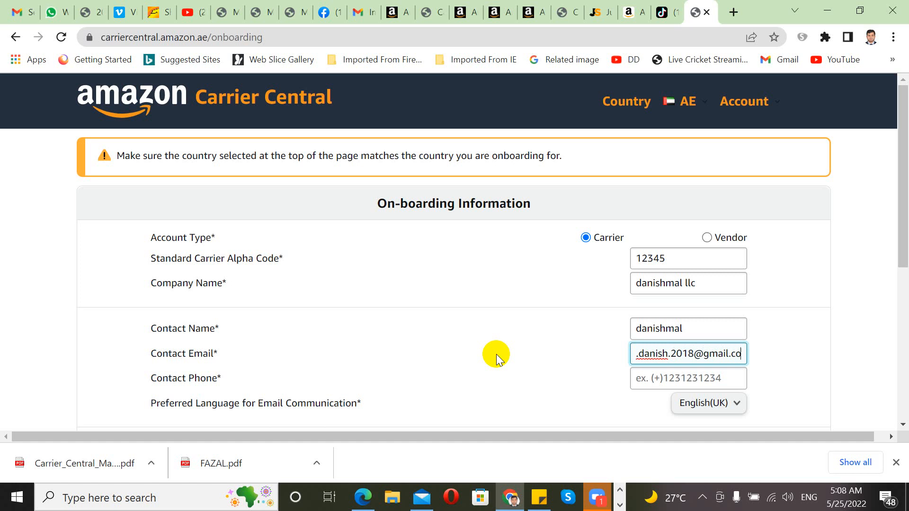
key(Tab)
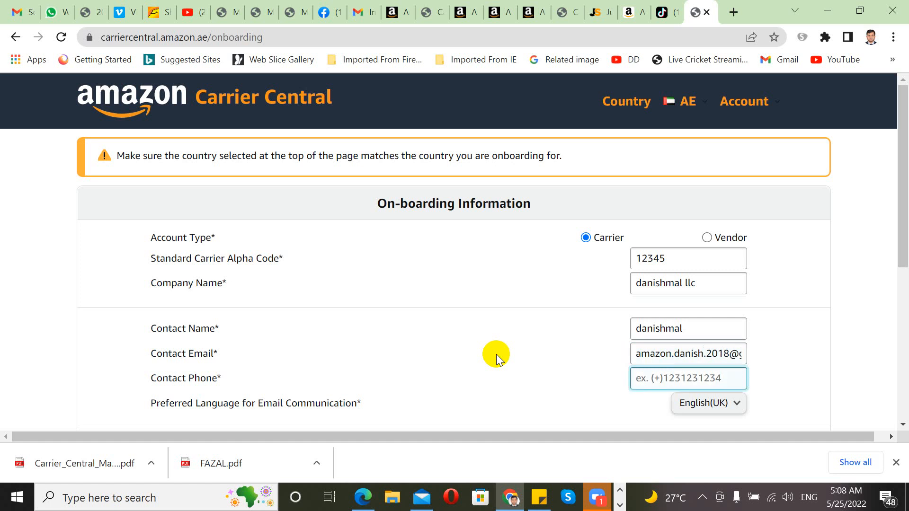
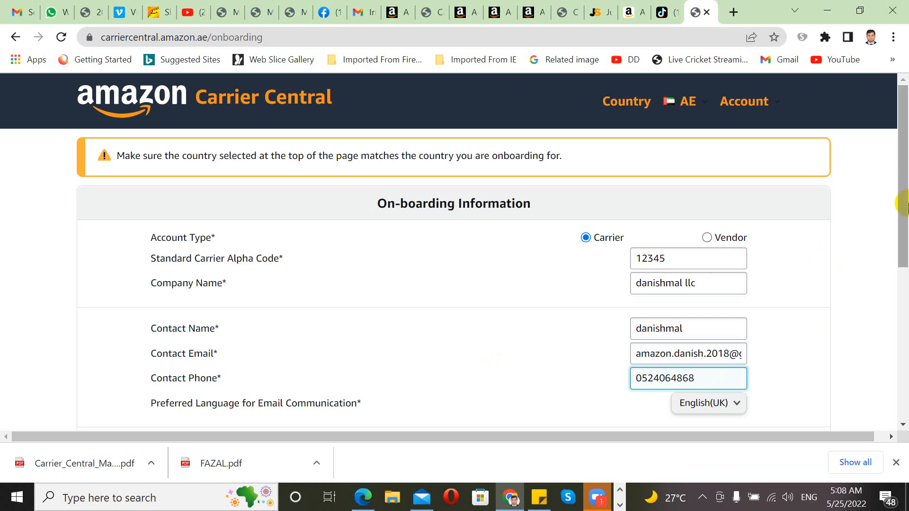
drag(903, 197, 898, 286)
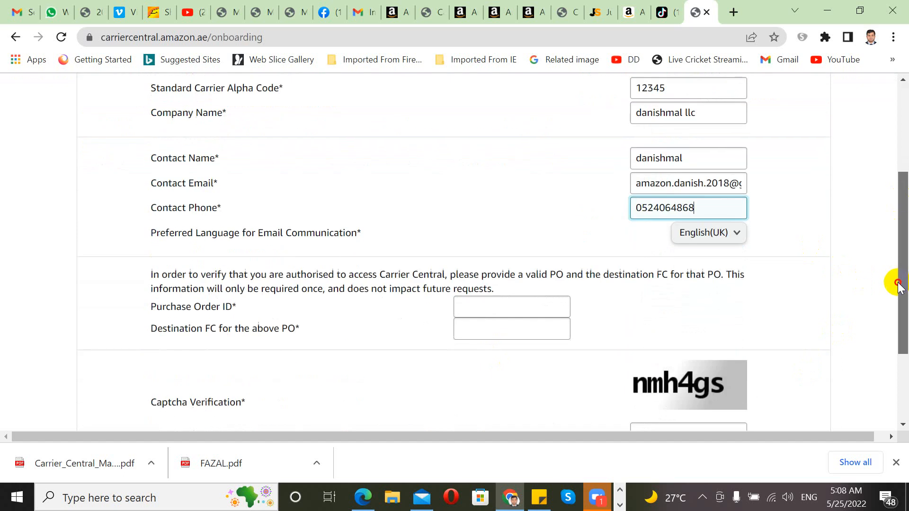
click(737, 233)
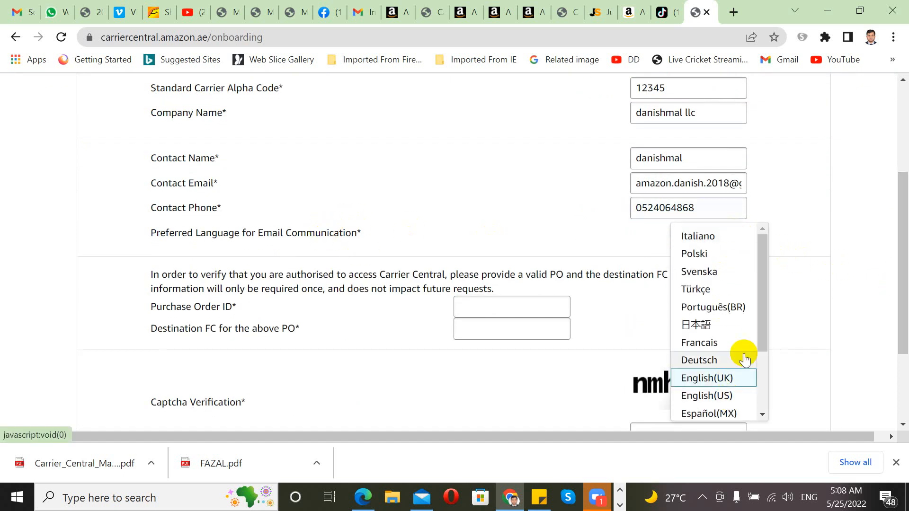
mouse_move(764, 331)
mouse_down()
mouse_move(765, 415)
mouse_move(757, 320)
mouse_up()
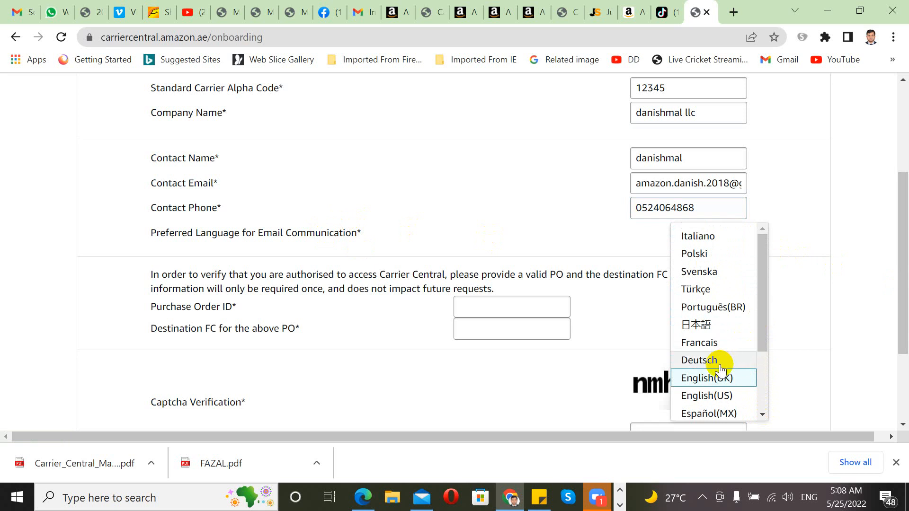
click(538, 384)
click(511, 306)
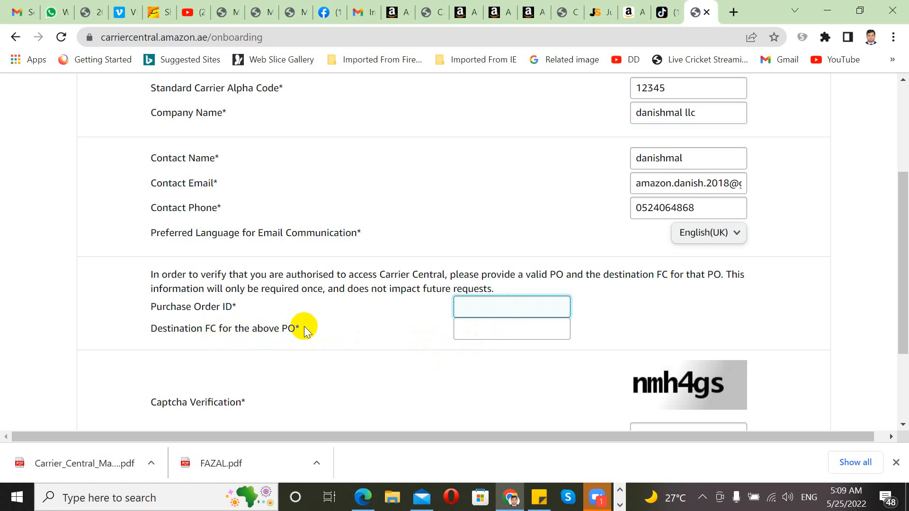
double_click(209, 328)
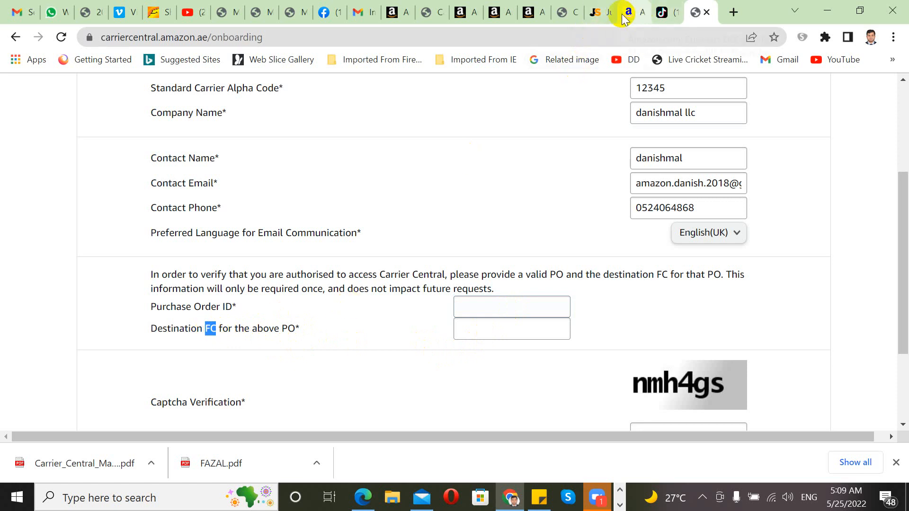
click(534, 15)
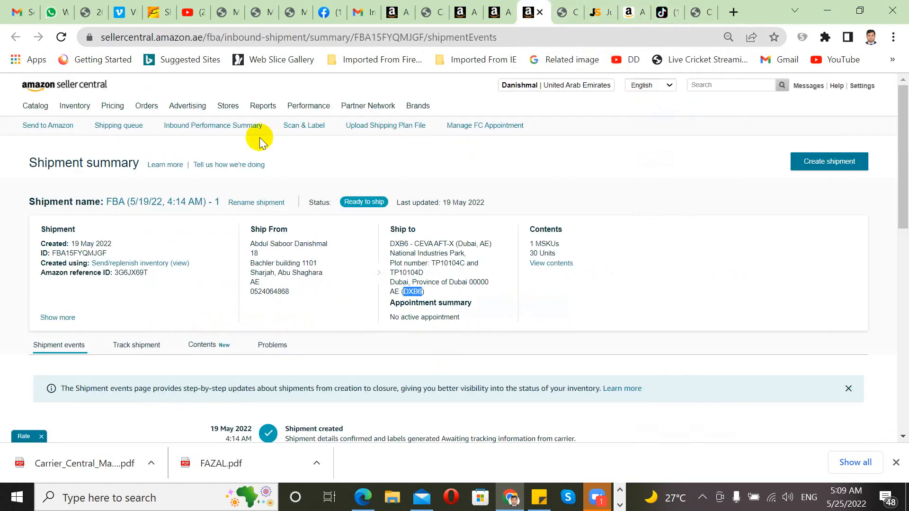
Step: Open the ready-to-ship shipment's summary from the Seller Central FBA shipments queue
click(79, 90)
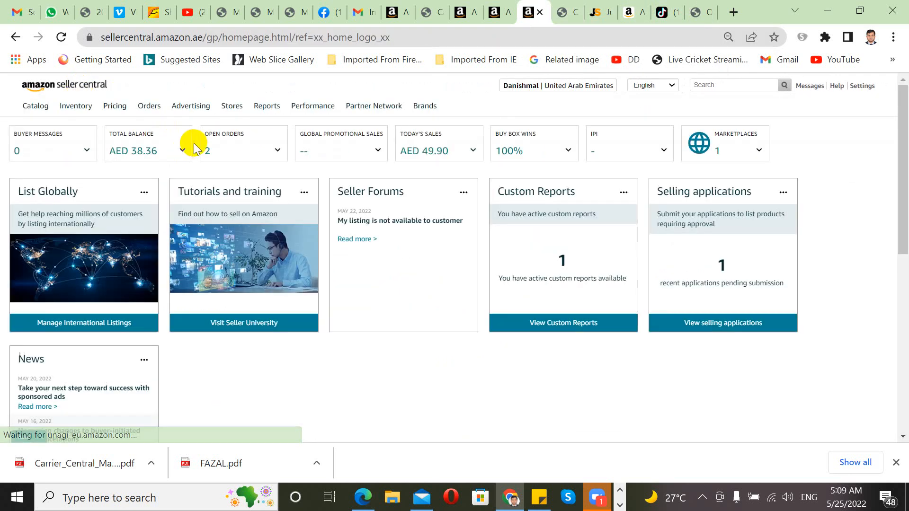
mouse_move(89, 112)
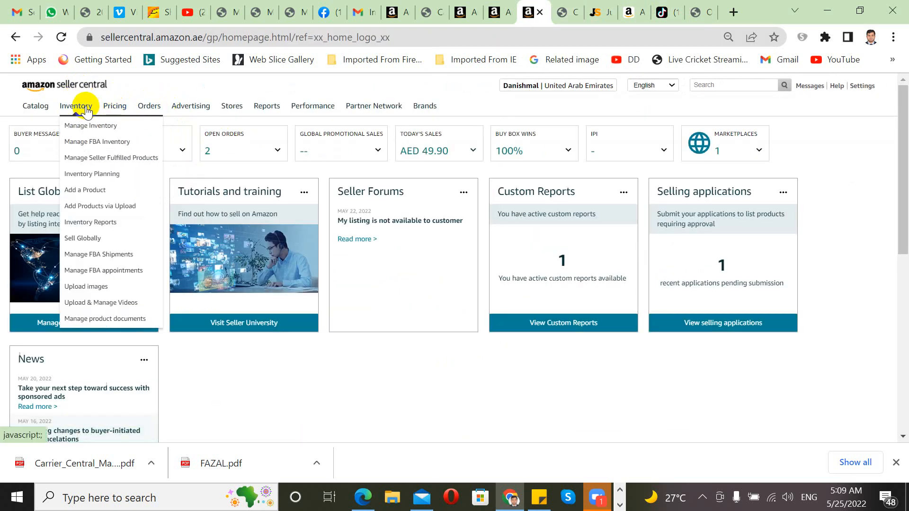
click(112, 259)
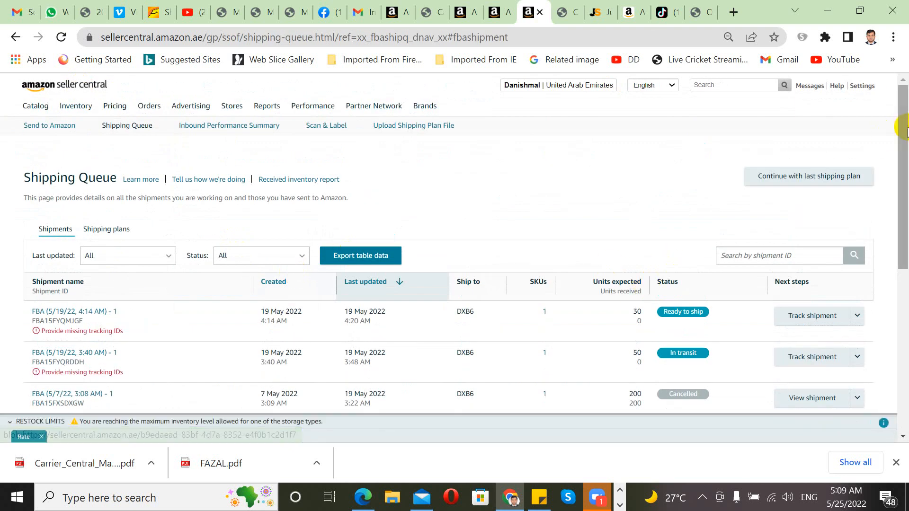
drag(903, 136, 902, 170)
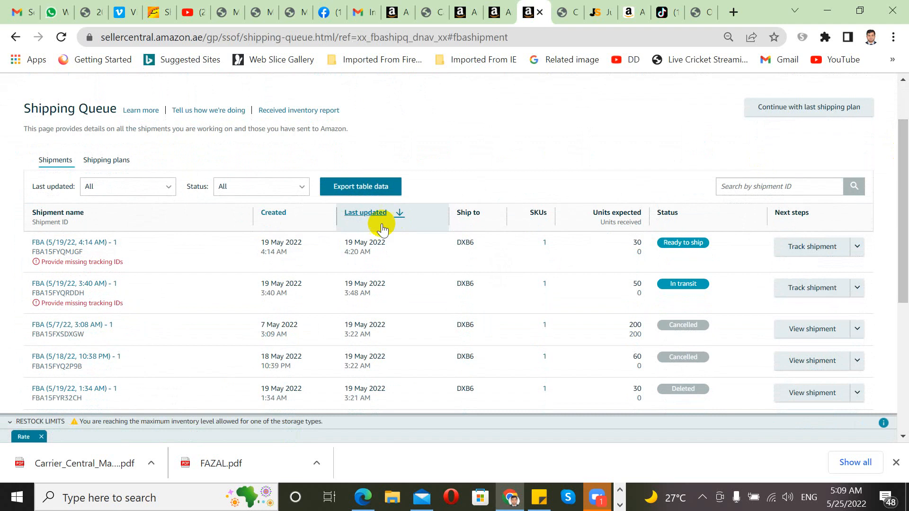
click(88, 243)
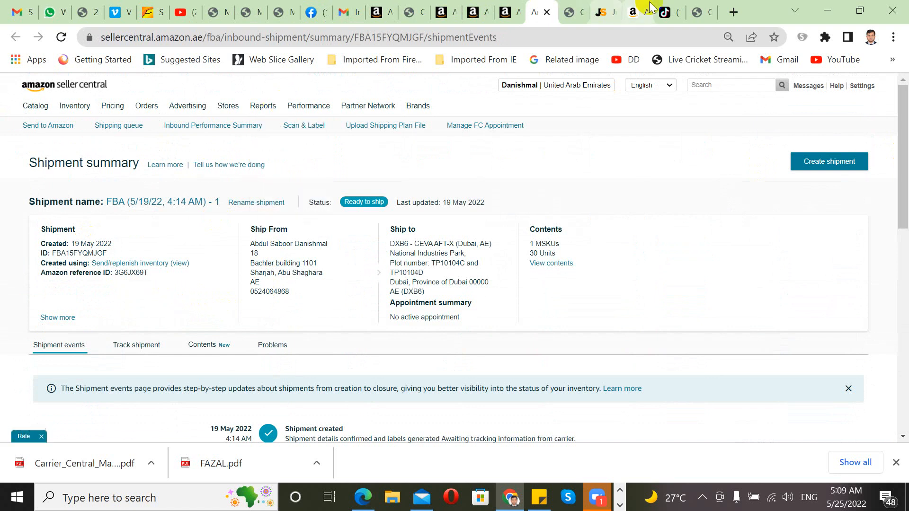
Step: Select the DXB6 shipment's Amazon reference ID and return to the Carrier Central form
click(712, 10)
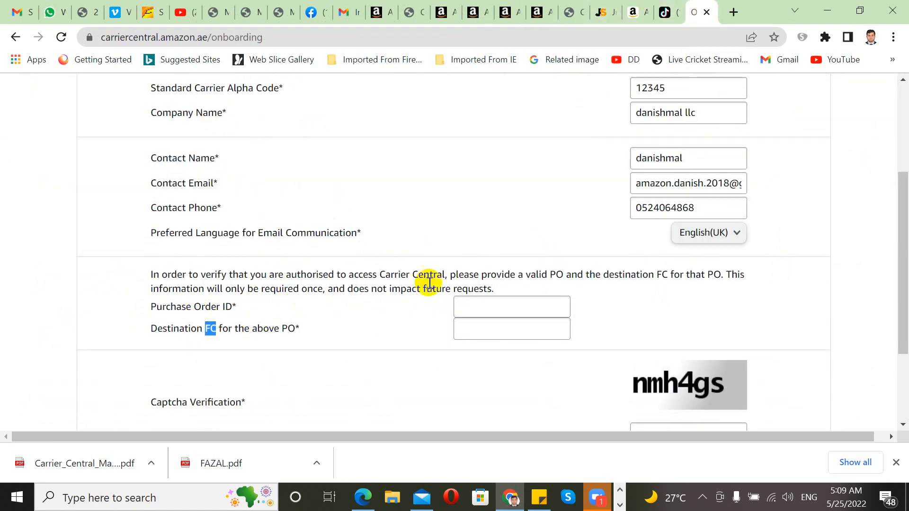
click(463, 303)
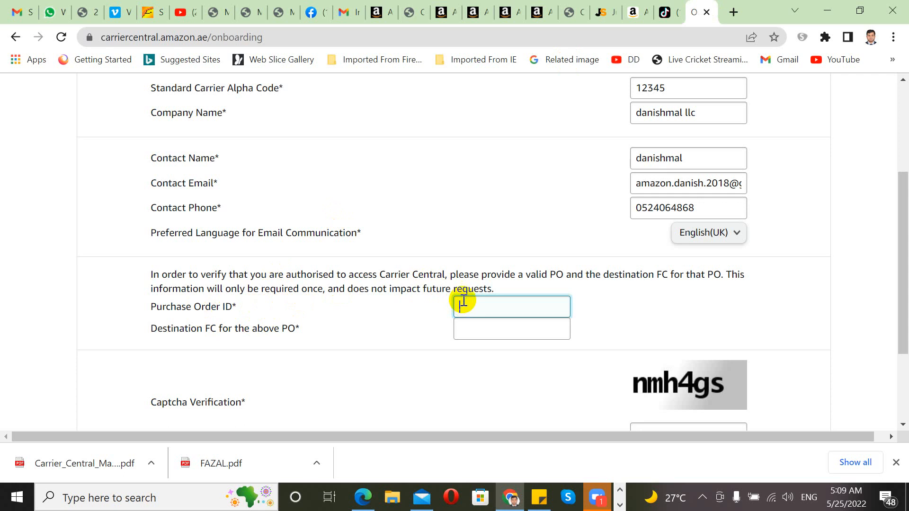
click(669, 12)
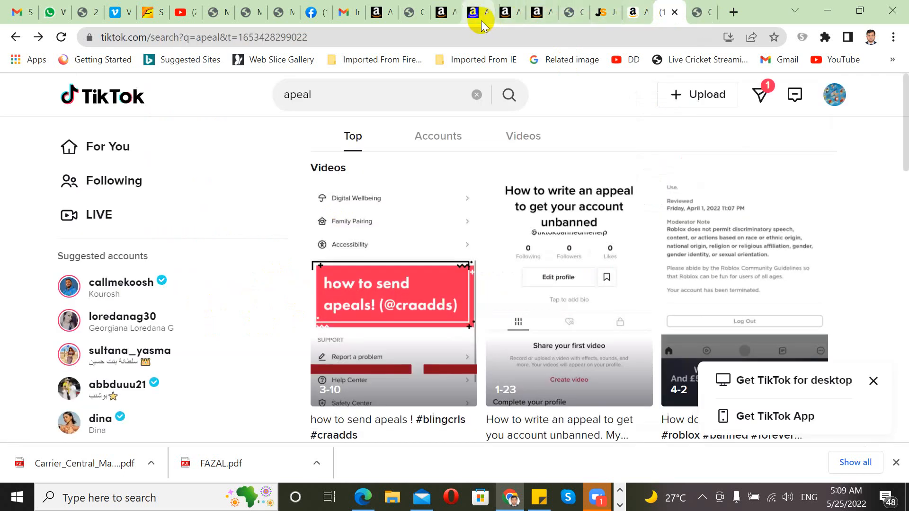
click(440, 15)
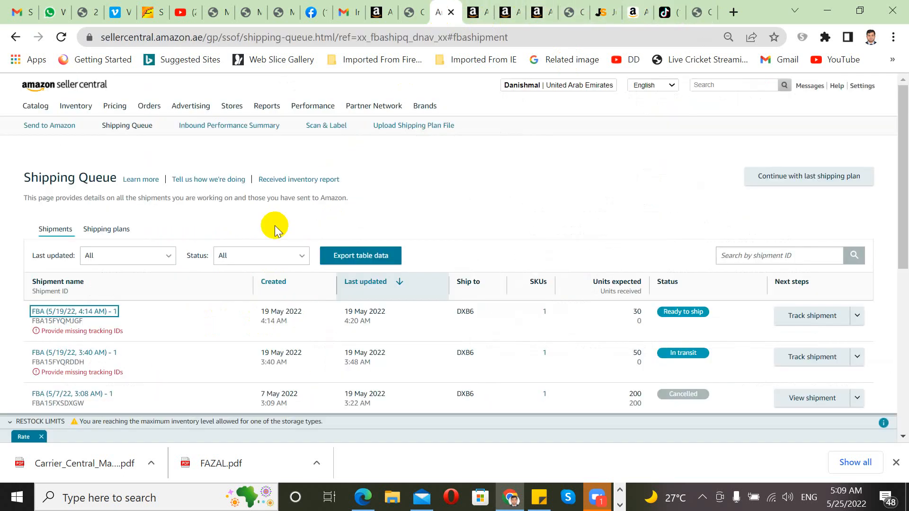
click(486, 12)
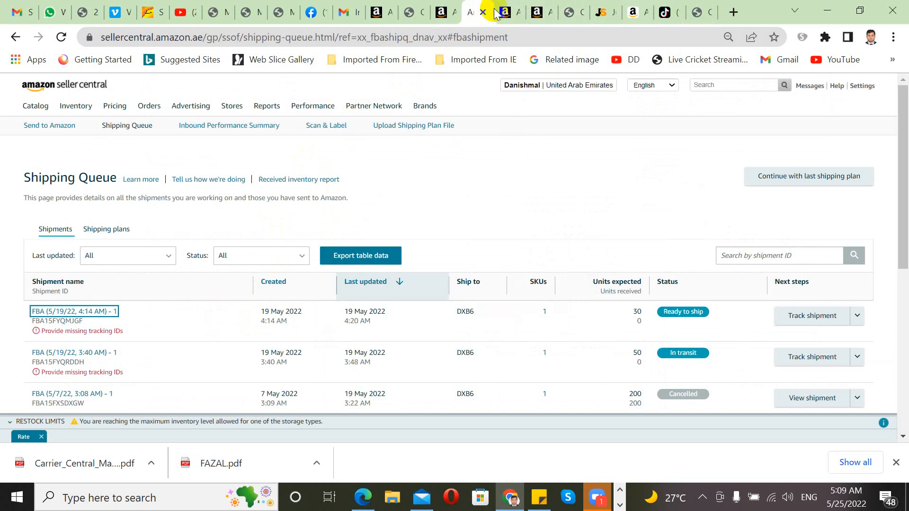
click(510, 13)
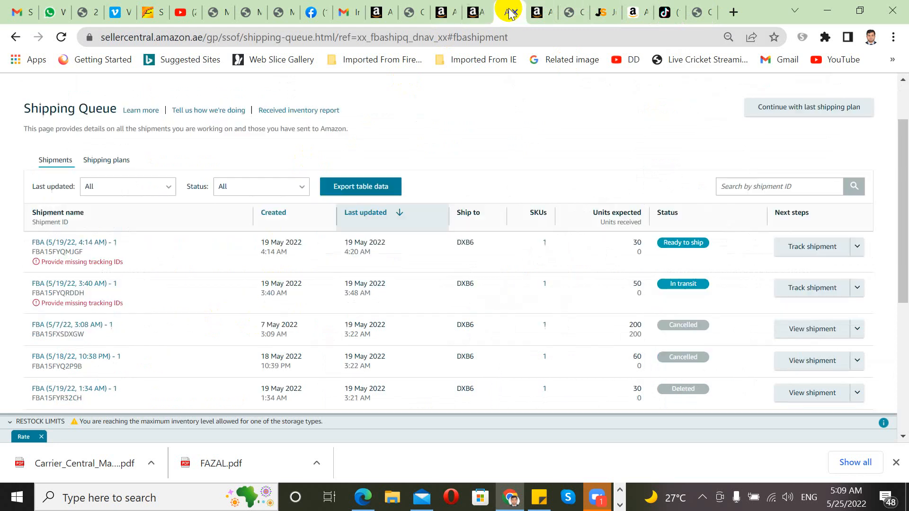
click(542, 11)
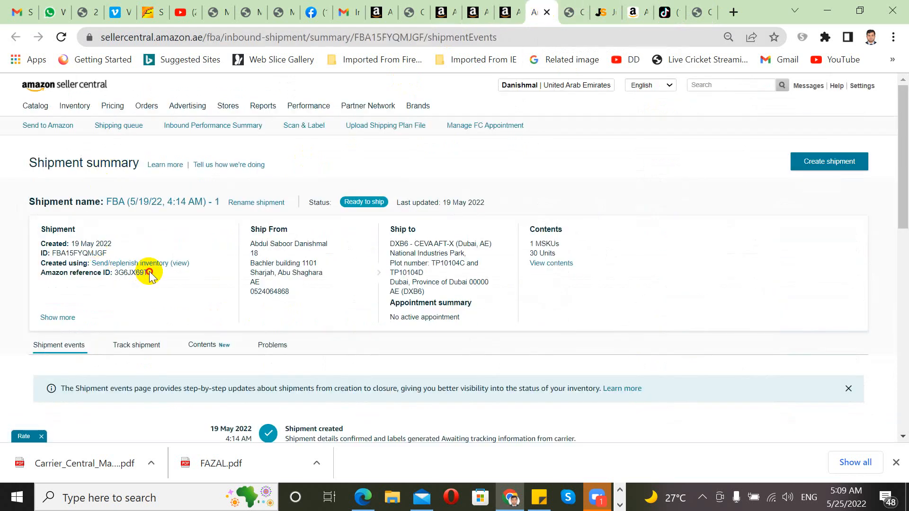
drag(146, 273, 114, 277)
key(ctrl+c)
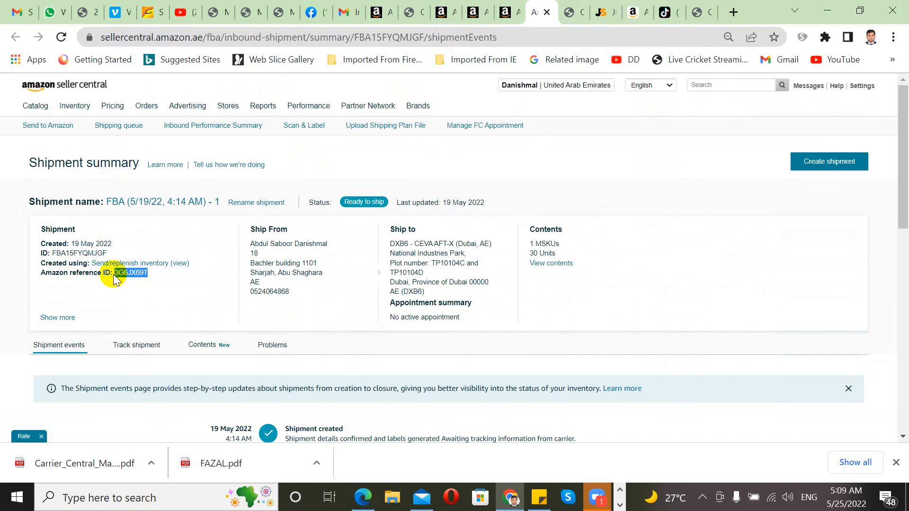
click(700, 13)
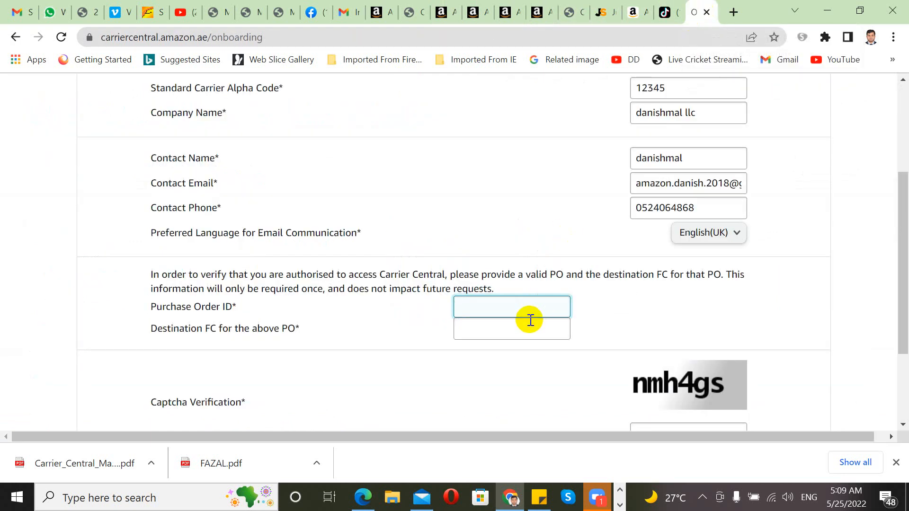
Step: Paste the reference ID into Purchase Order ID and switch back to the Seller Central summary
key(ctrl+v)
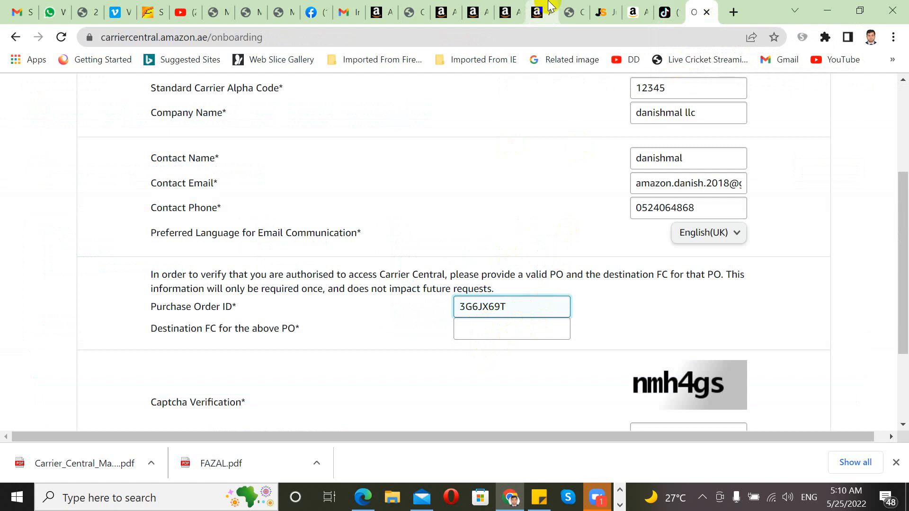
click(551, 18)
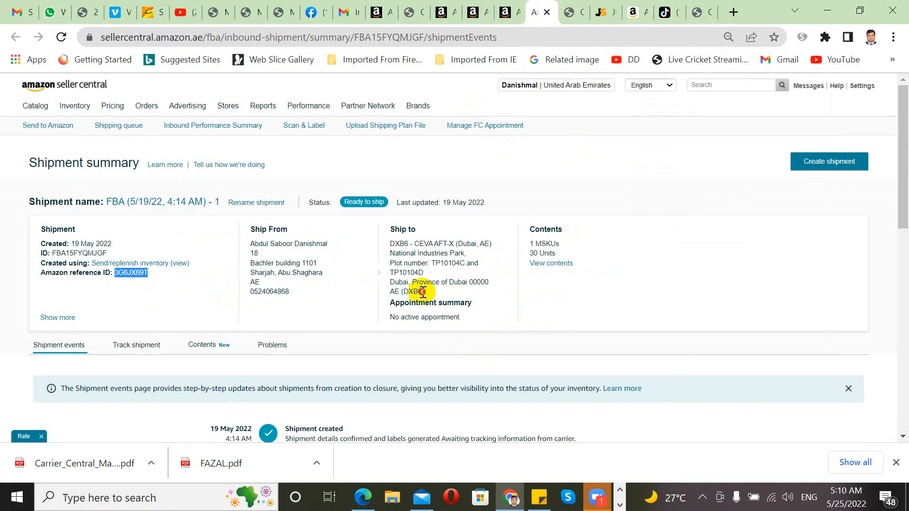
Step: Select the DXB6 code in the ship-to address and return to the Carrier Central form
drag(422, 291, 401, 289)
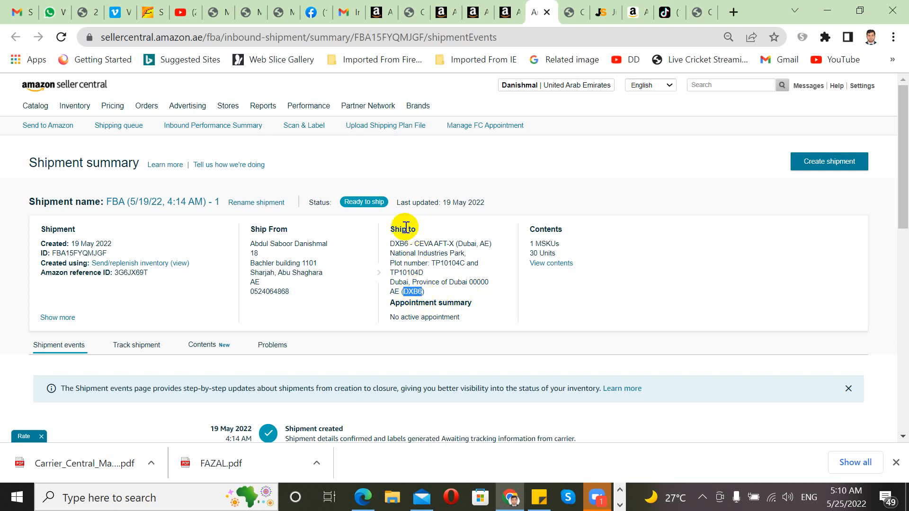
click(417, 293)
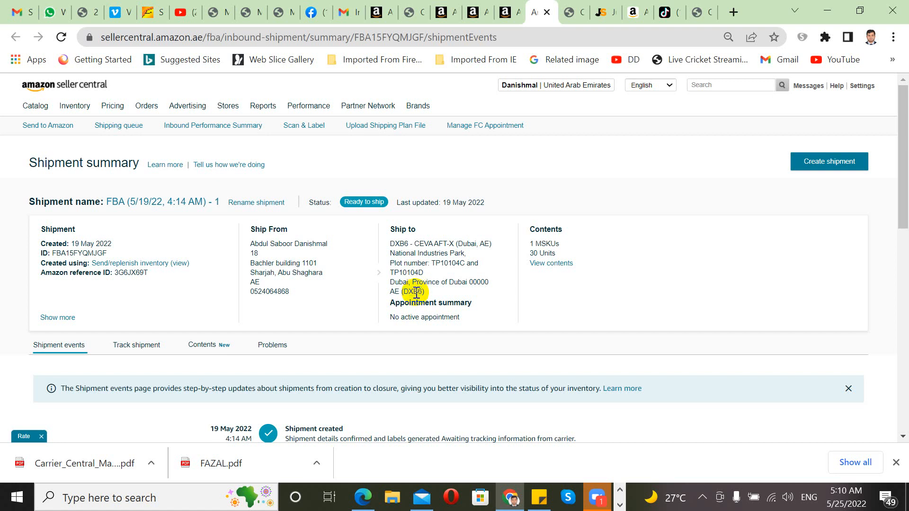
double_click(416, 294)
key(ctrl+c)
click(701, 12)
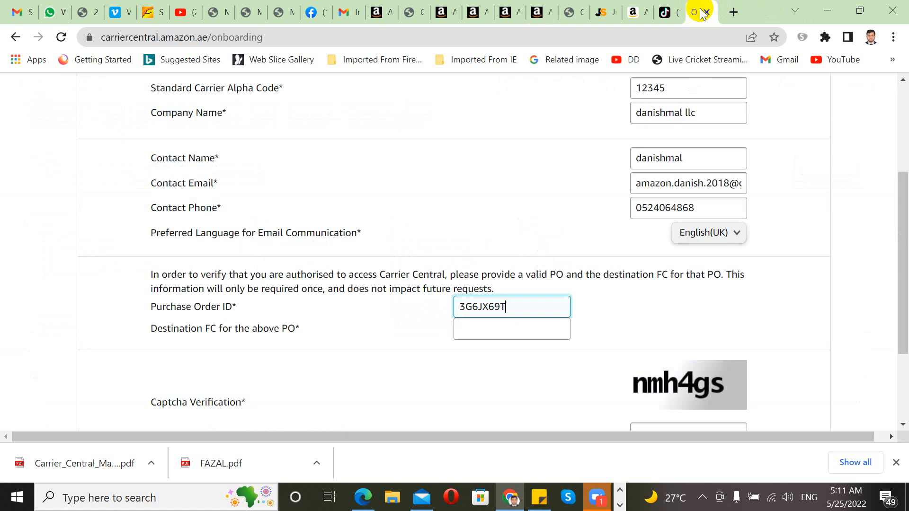
Step: Paste DXB6 as Destination FC, enter the captcha text, and submit onboarding
click(514, 327)
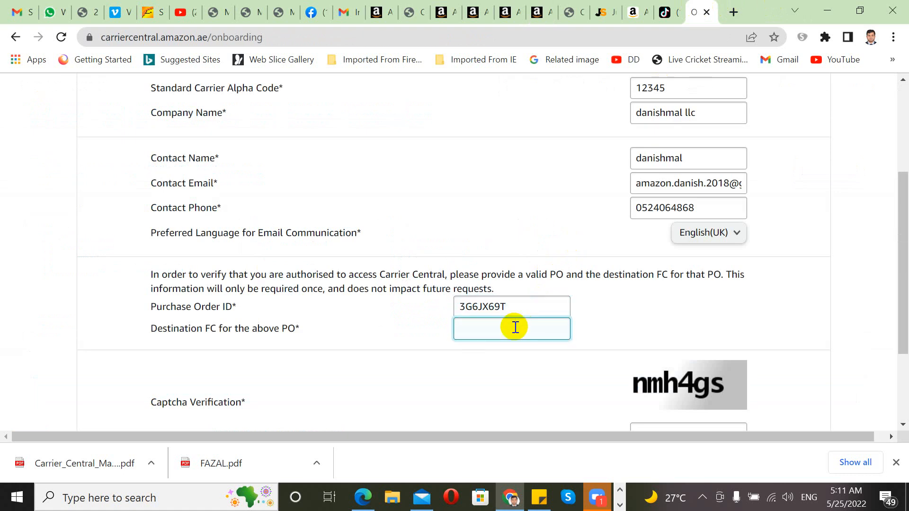
key(ctrl+v)
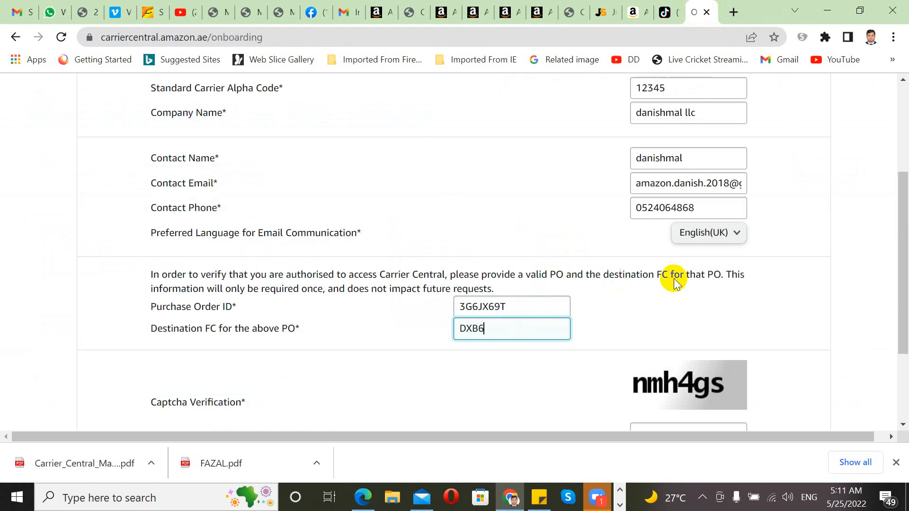
drag(900, 208, 900, 275)
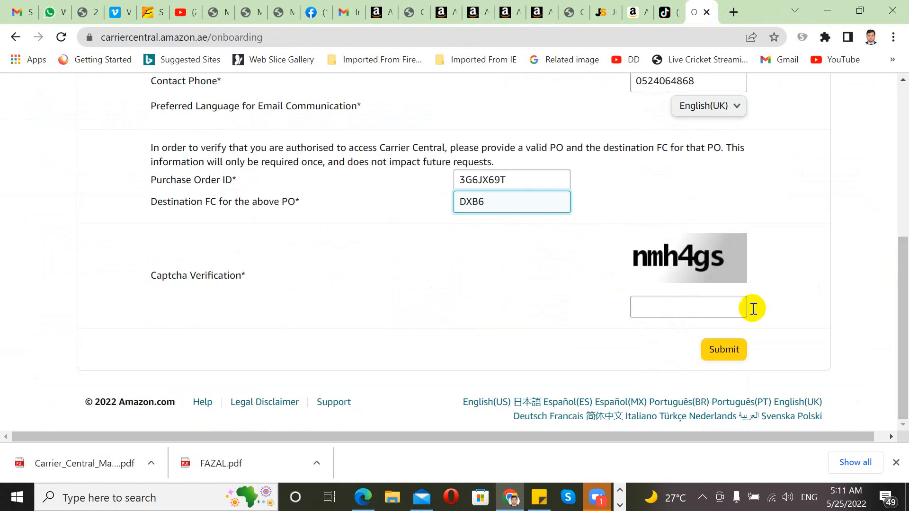
click(716, 306)
text(nmh)
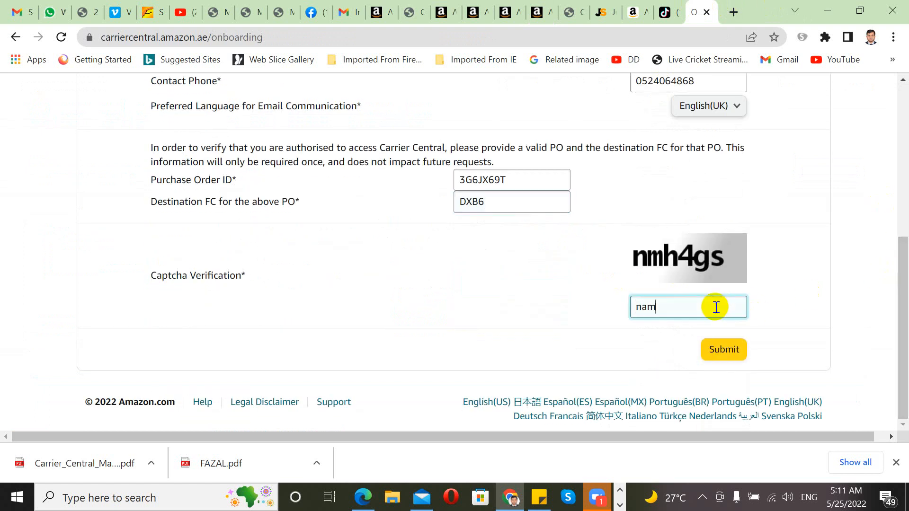
key(BackSpace)
key(BackSpace)
text(mh4gs)
click(724, 349)
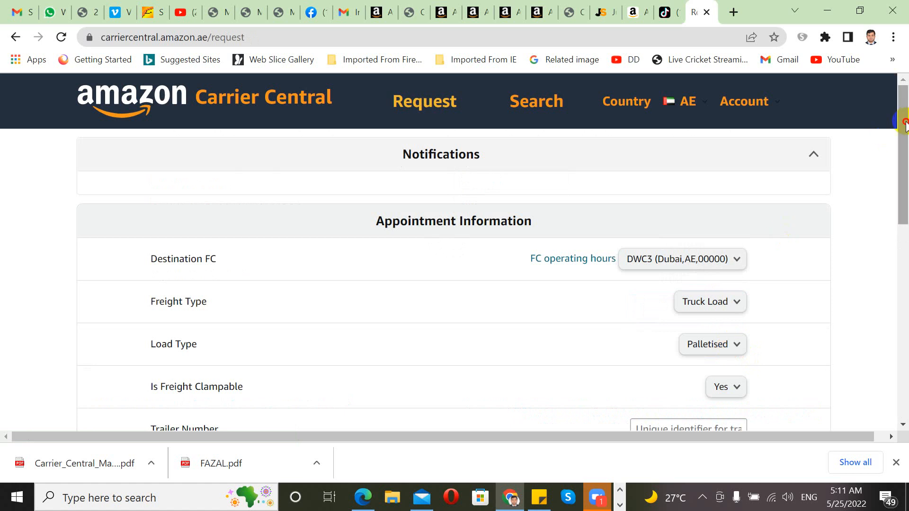
Step: Choose DXB6 as the appointment's destination FC
drag(904, 123, 893, 108)
click(704, 105)
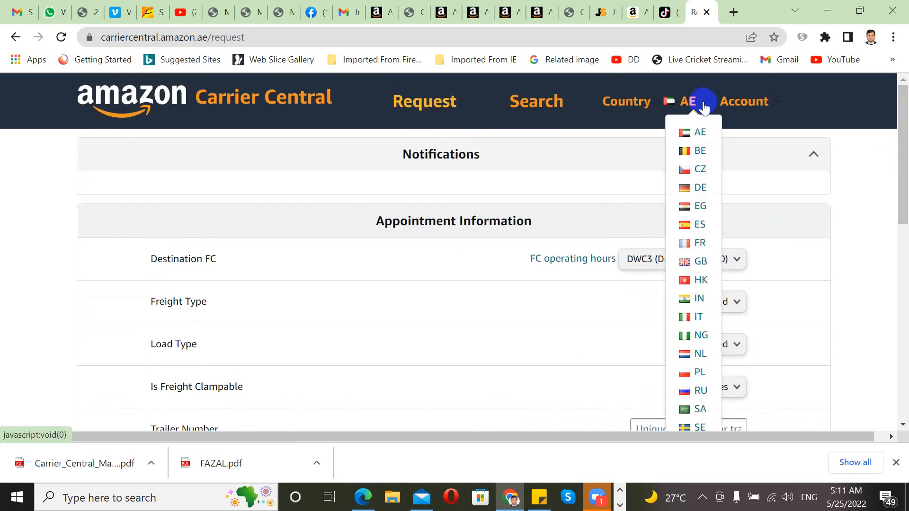
click(401, 240)
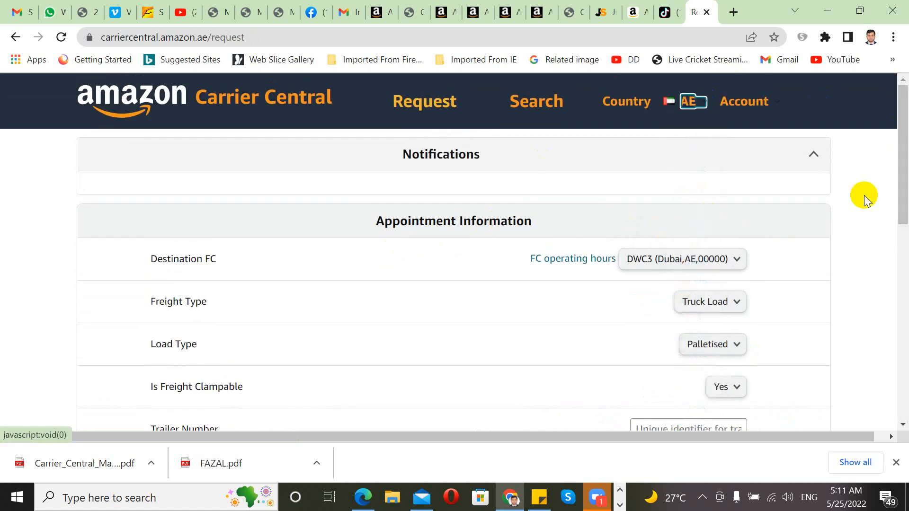
drag(901, 163, 897, 174)
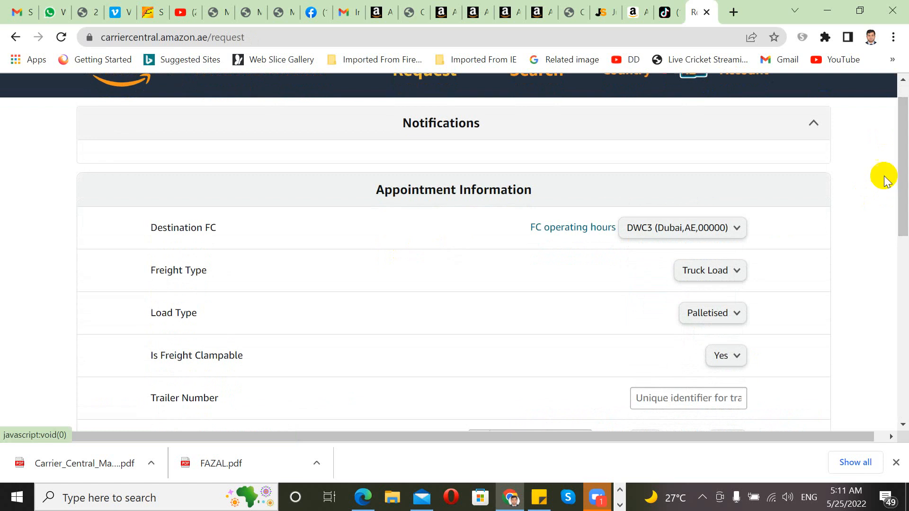
click(737, 229)
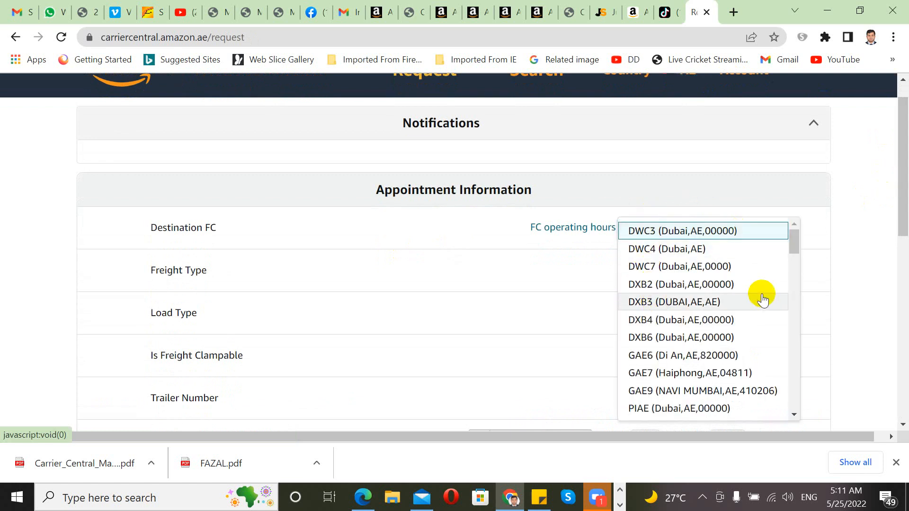
click(644, 337)
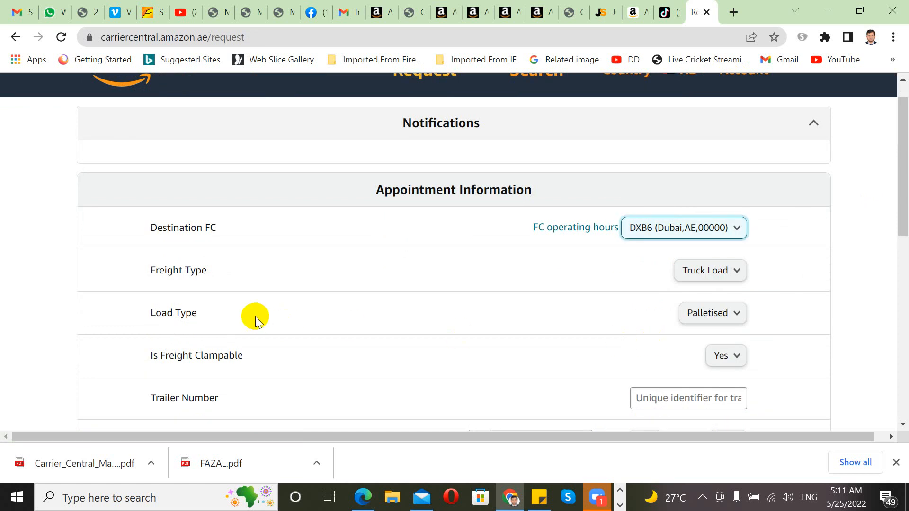
Step: Set freight type to Less Than Truck Load and load type to Floor Loaded
click(738, 277)
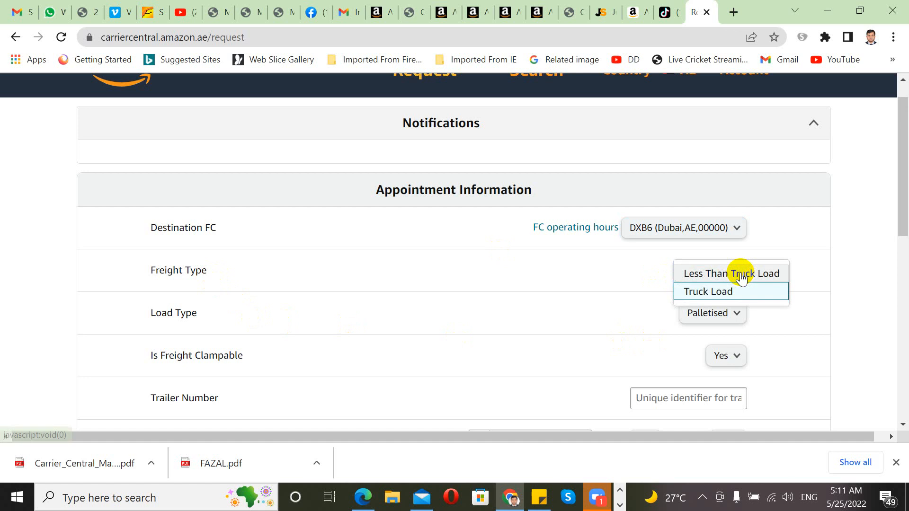
click(715, 274)
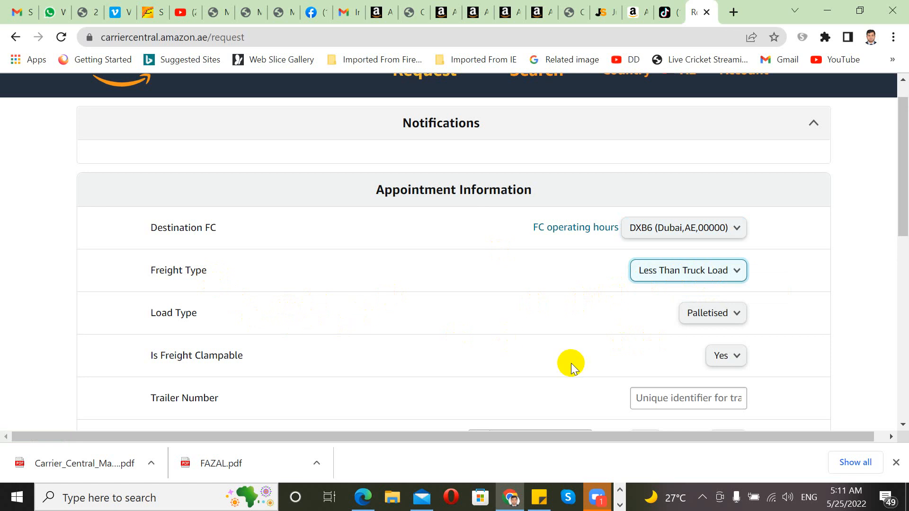
click(743, 314)
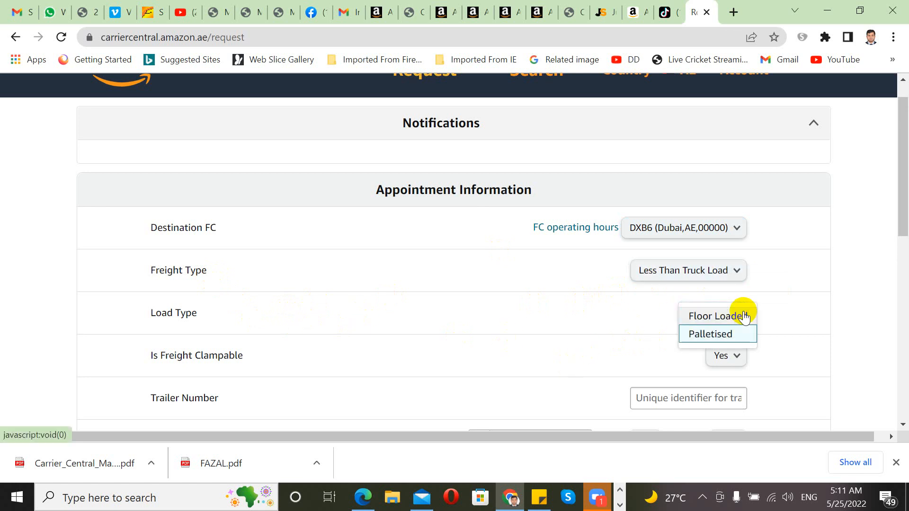
click(719, 316)
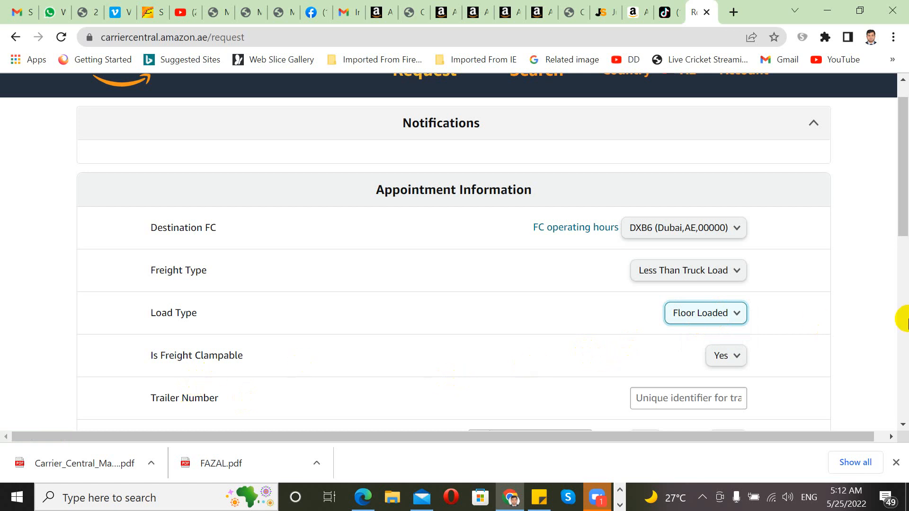
drag(903, 229, 904, 284)
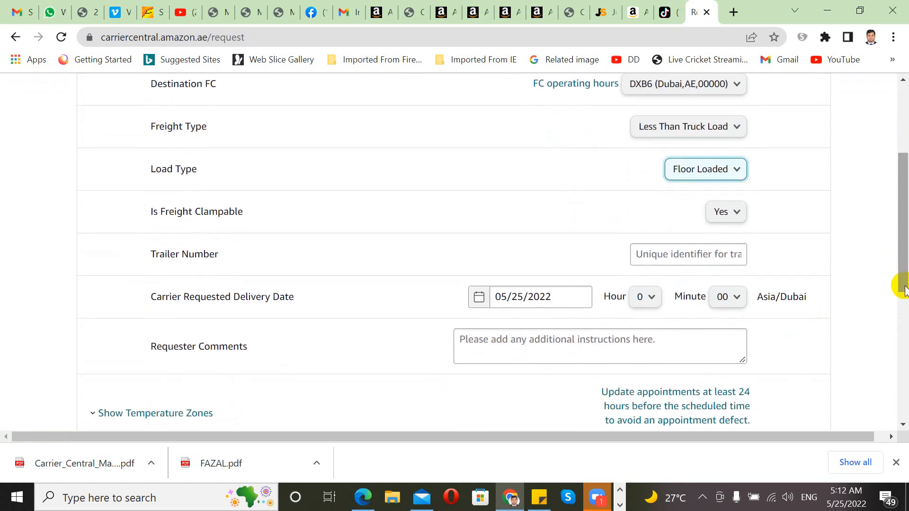
click(695, 256)
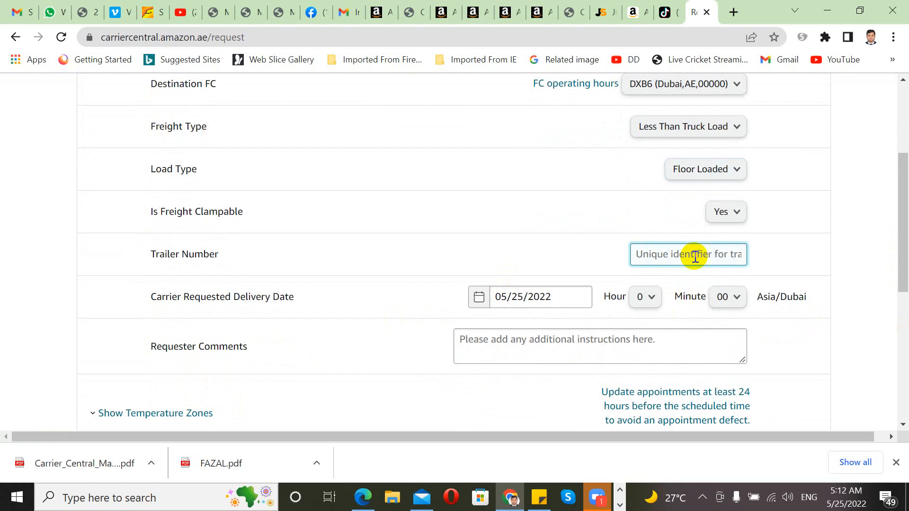
click(675, 251)
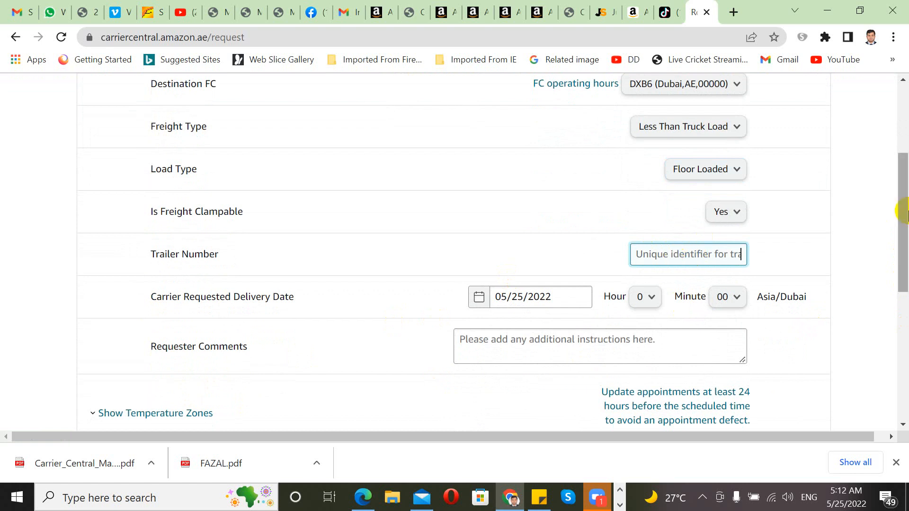
drag(902, 205, 902, 237)
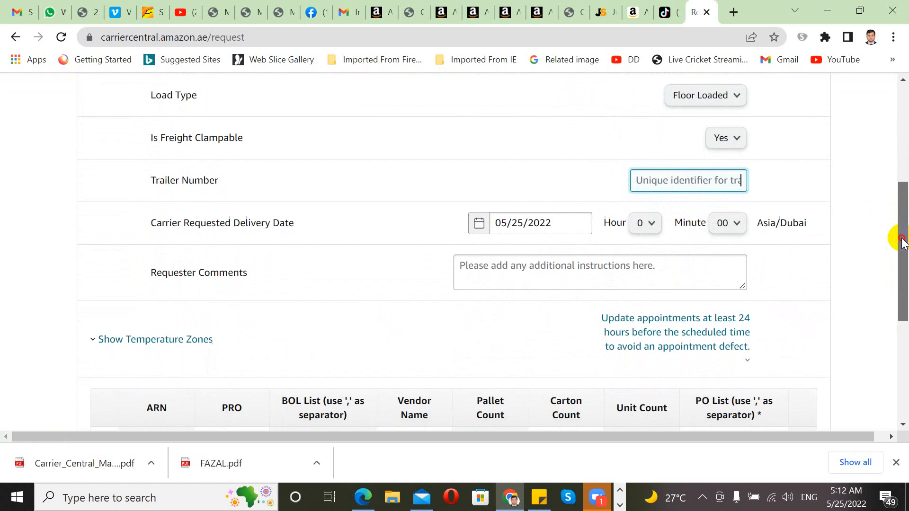
Step: Keep the 05/25/2022 delivery date and set the requested time to 18:30 Asia/Dubai
click(553, 223)
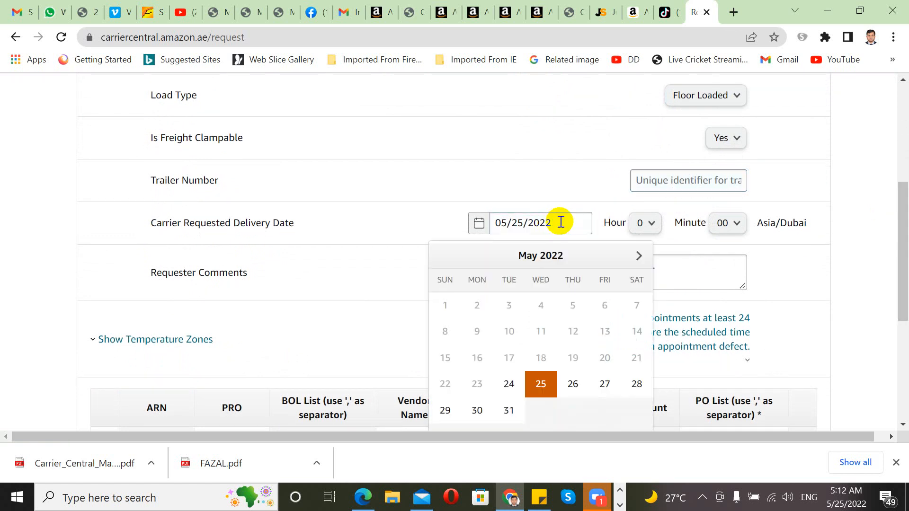
click(552, 194)
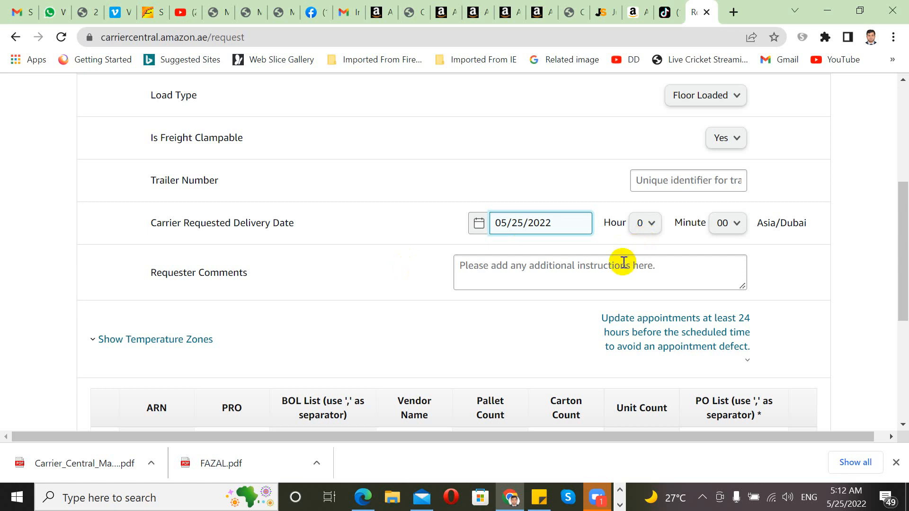
click(652, 227)
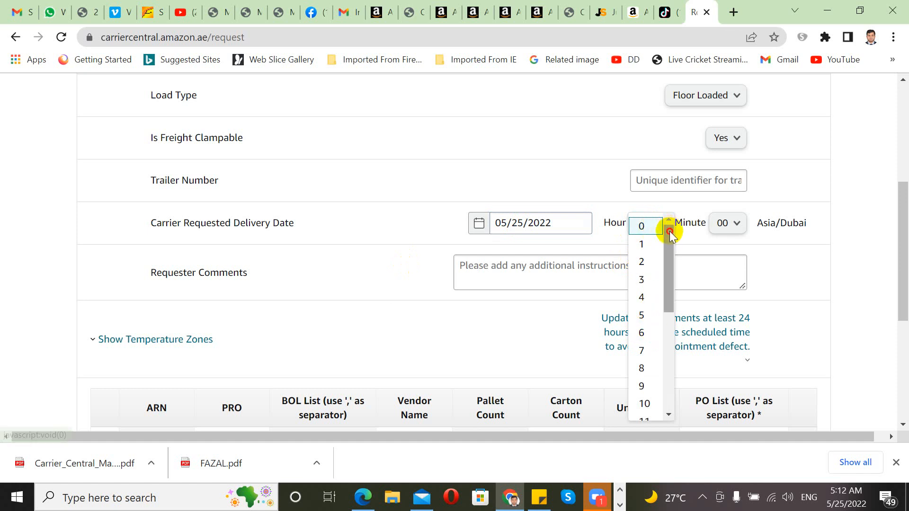
drag(670, 231, 669, 353)
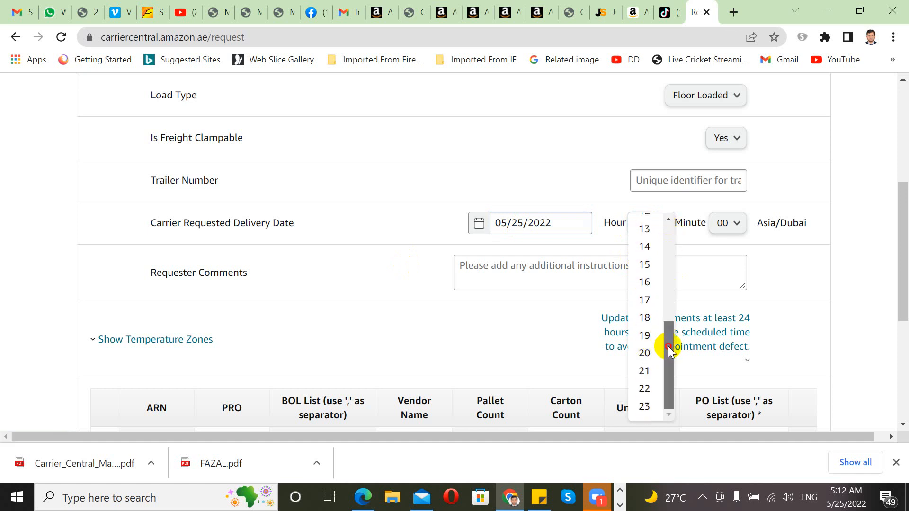
mouse_move(669, 346)
mouse_down()
mouse_move(664, 287)
mouse_move(664, 357)
mouse_up()
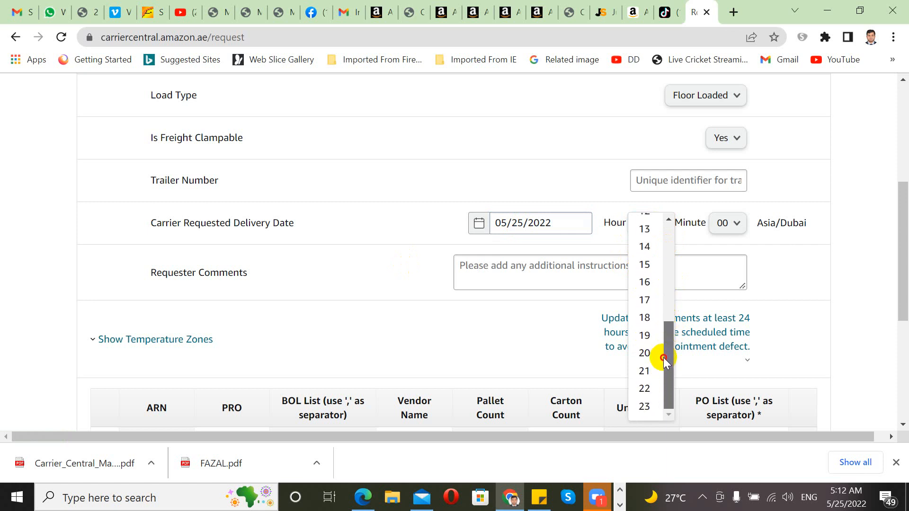
click(646, 317)
mouse_move(646, 318)
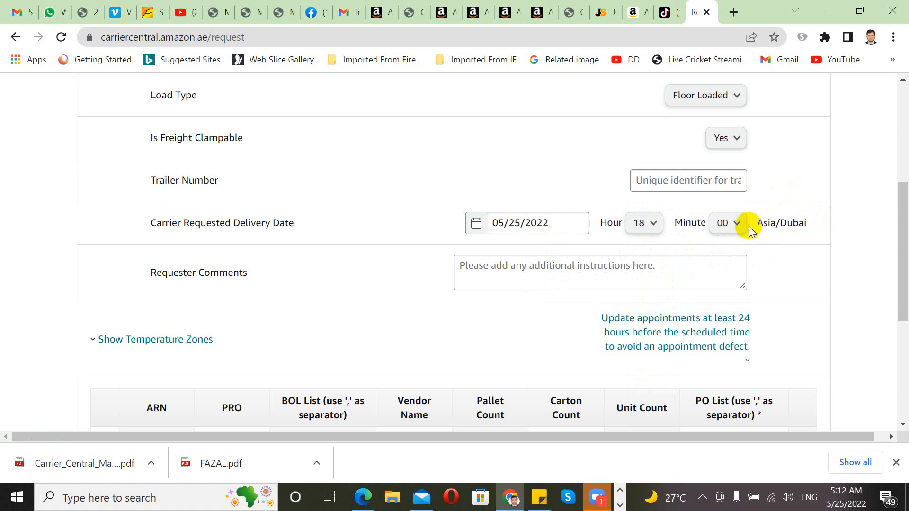
click(740, 230)
click(724, 260)
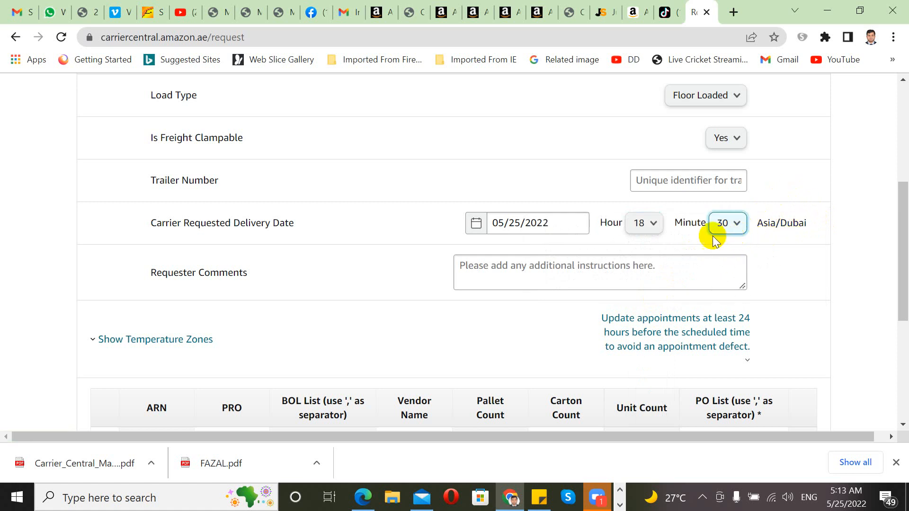
click(527, 268)
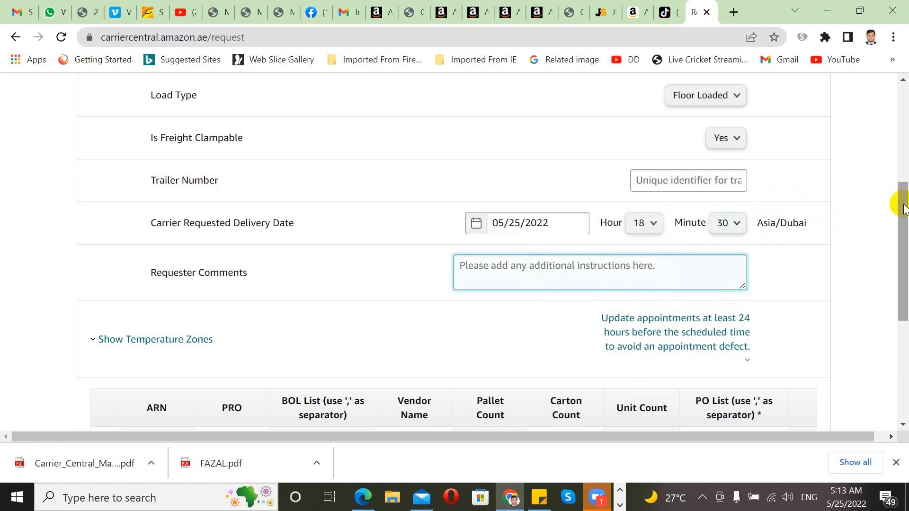
drag(898, 202, 893, 260)
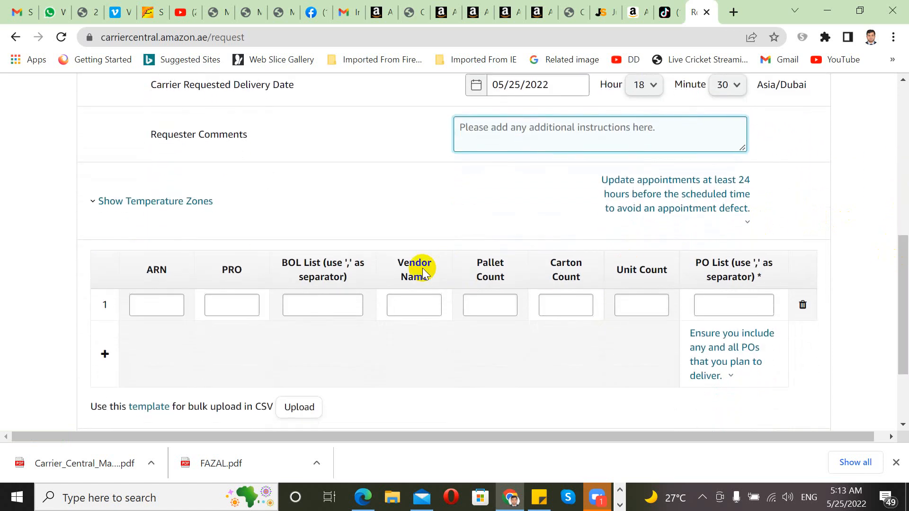
Step: Copy the FBA shipment ID from the Seller Central summary for row 1's BOL List
click(235, 306)
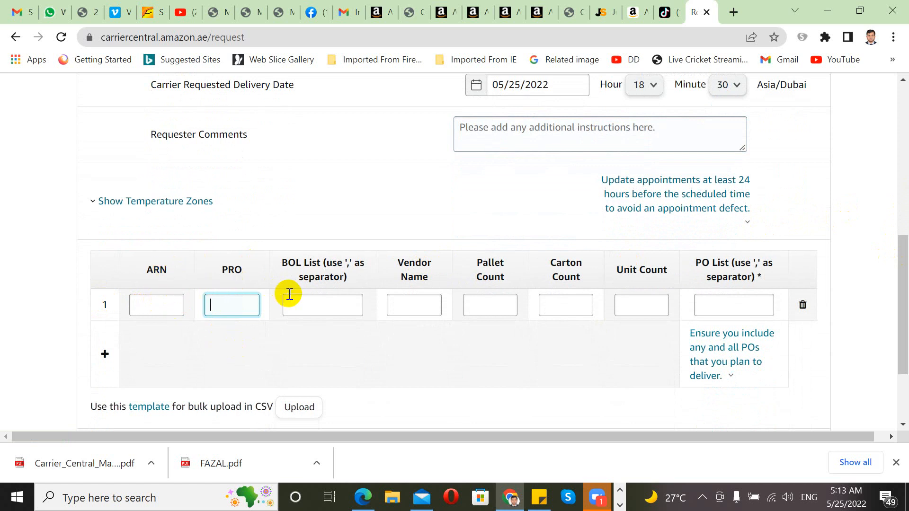
click(314, 301)
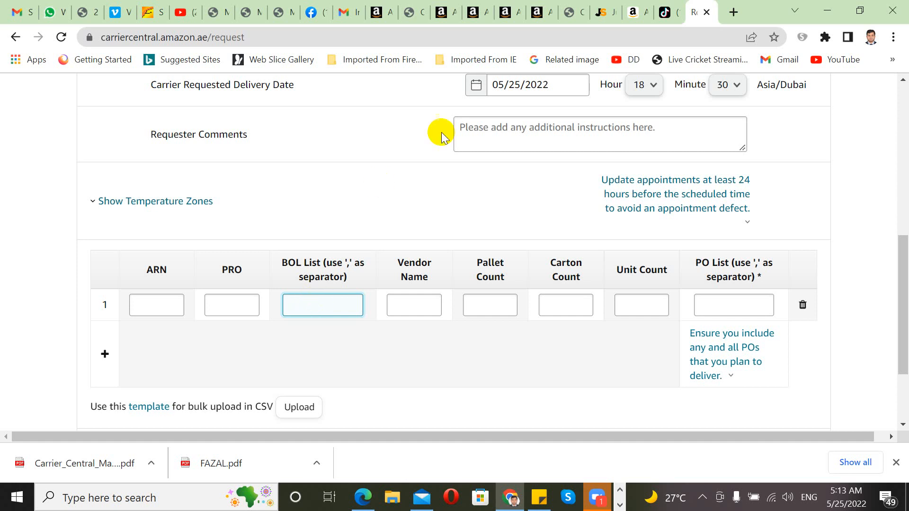
click(545, 11)
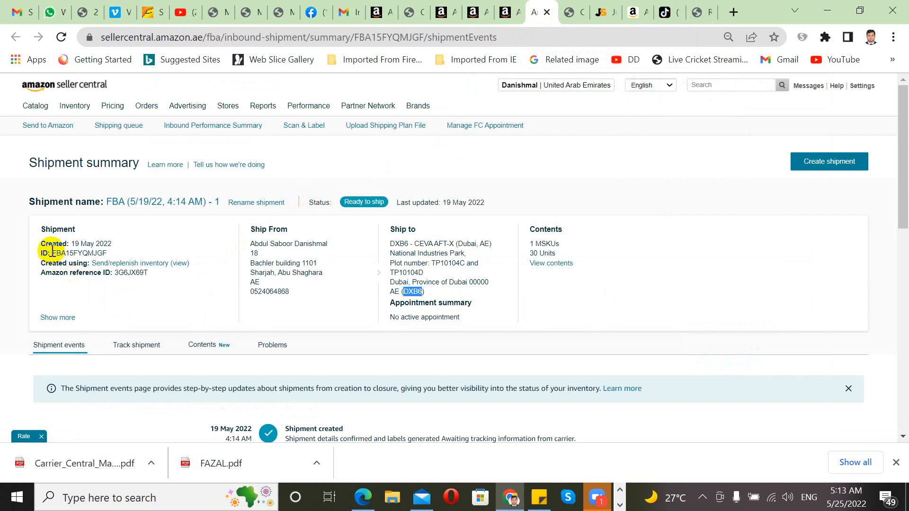
drag(52, 255, 108, 255)
key(ctrl+c)
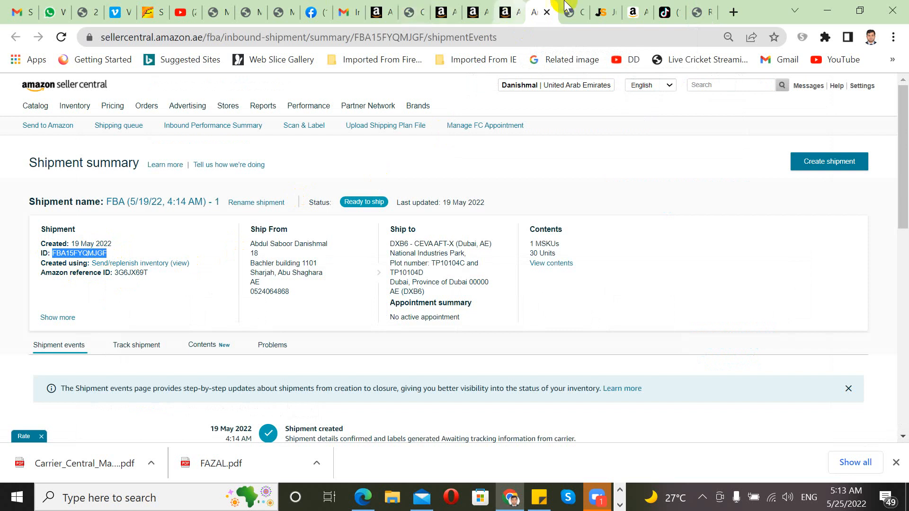
click(700, 15)
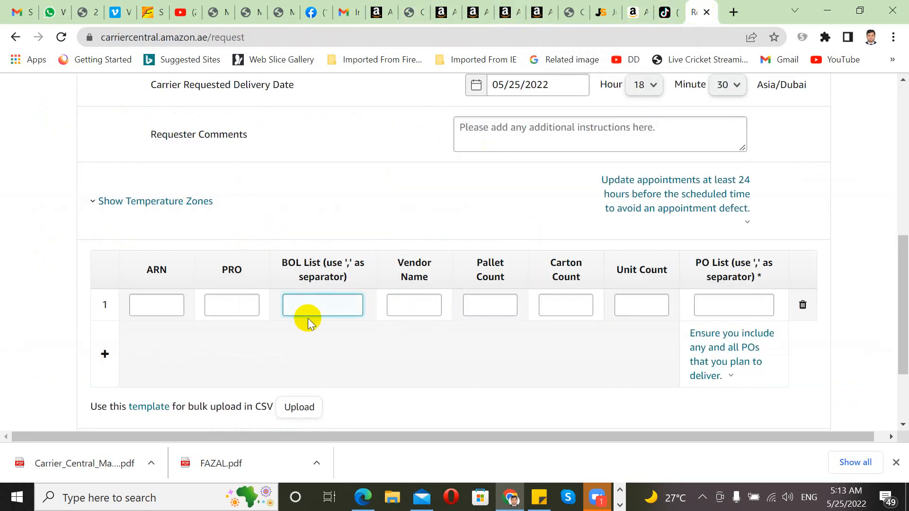
Step: Fill row 1 with the pasted shipment ID as BOL, the vendor name, 2 cartons and 100 units
key(ctrl+v)
click(419, 305)
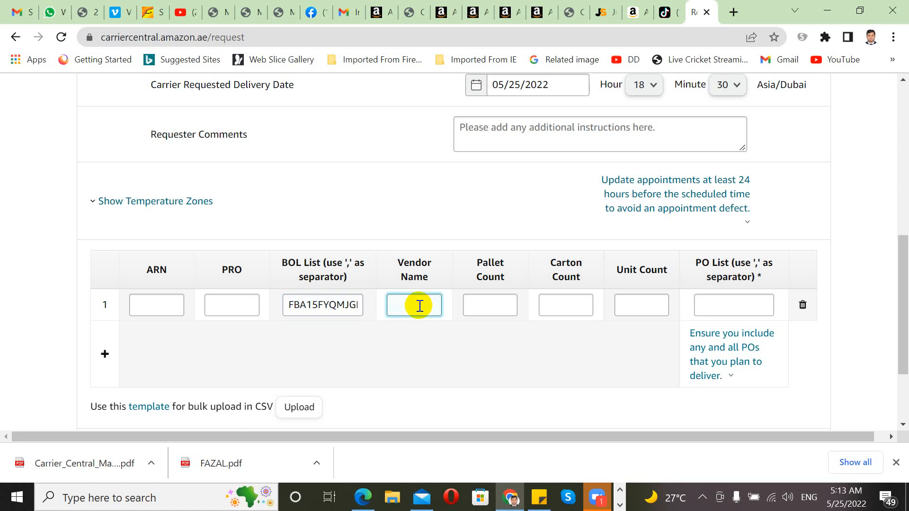
text(danishma)
key(Tab)
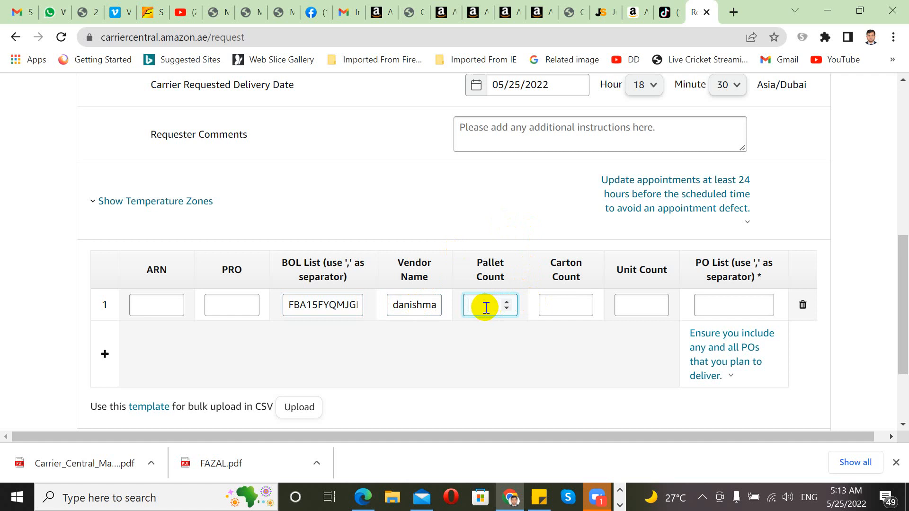
click(567, 304)
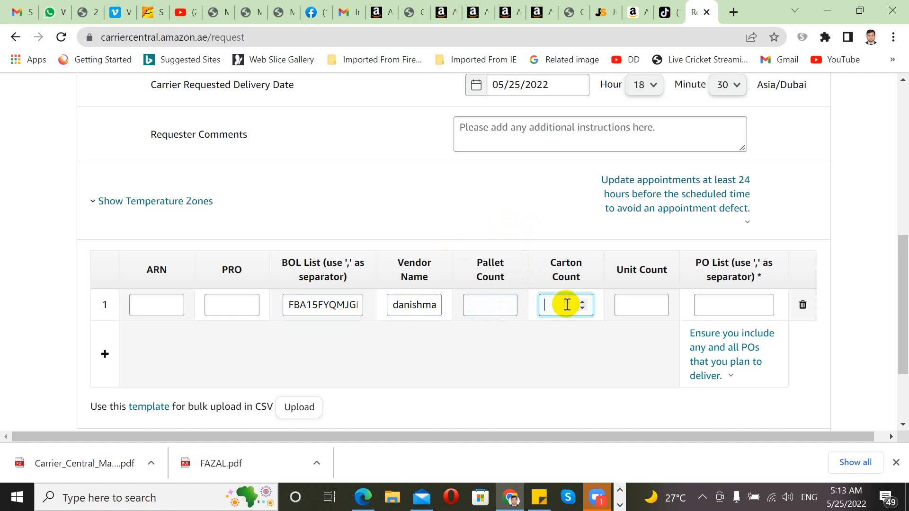
text(1)
key(BackSpace)
text(2)
click(639, 305)
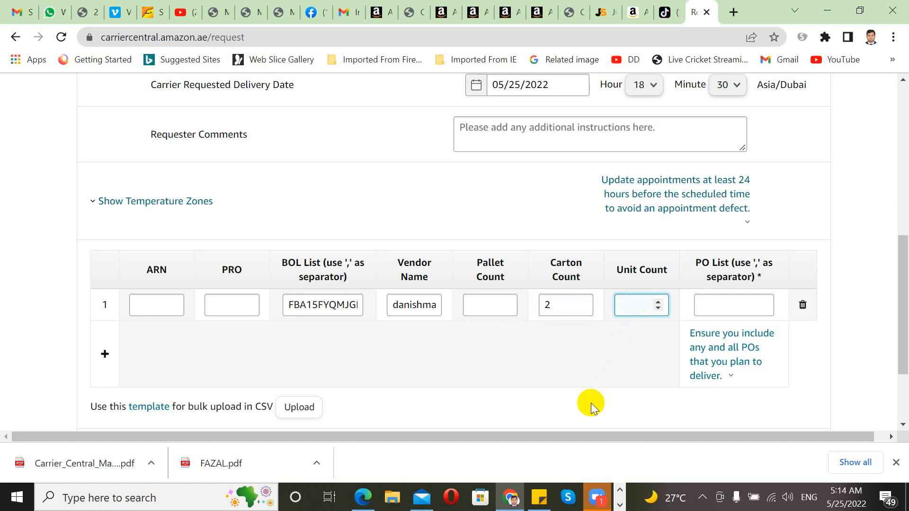
text(100)
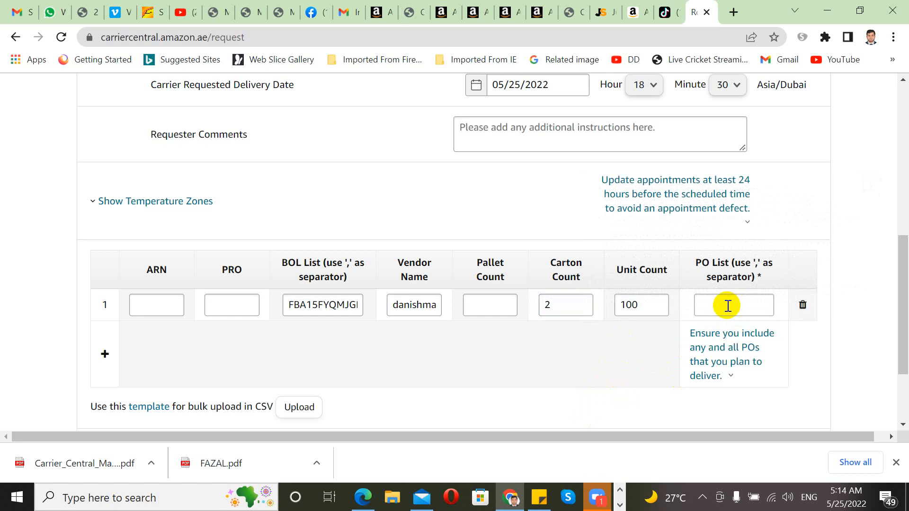
click(727, 306)
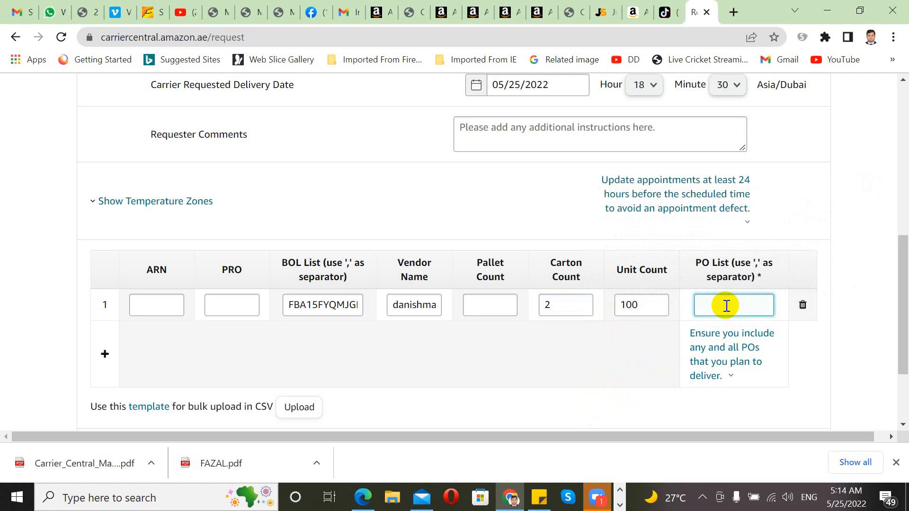
Step: Copy the Amazon reference ID from the Seller Central shipment summary
click(539, 12)
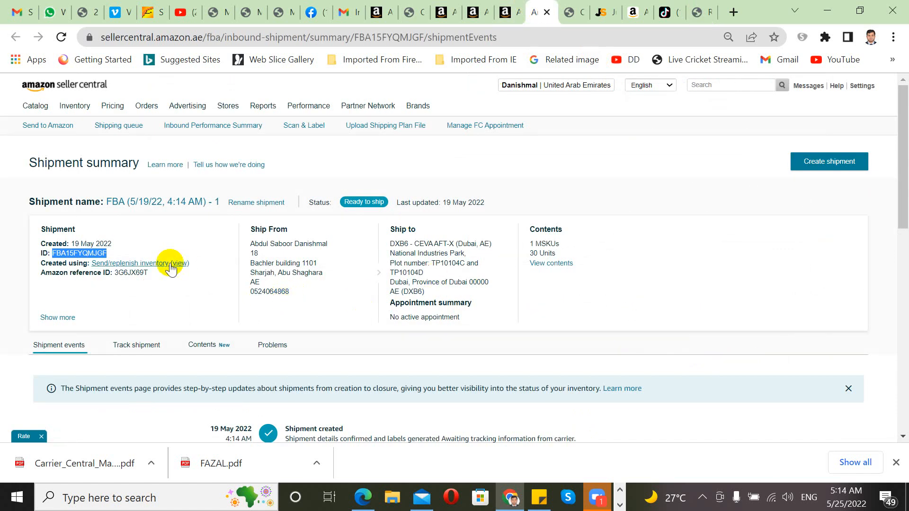
double_click(134, 273)
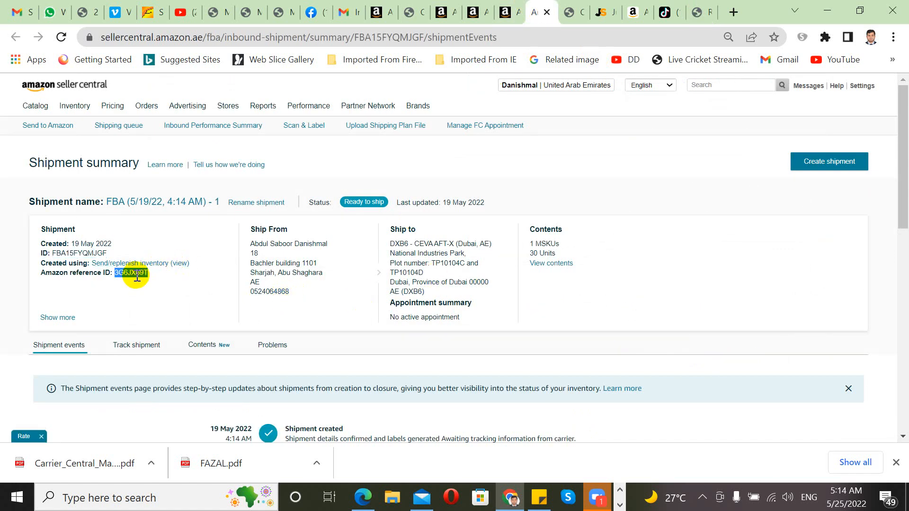
right_click(137, 277)
click(162, 286)
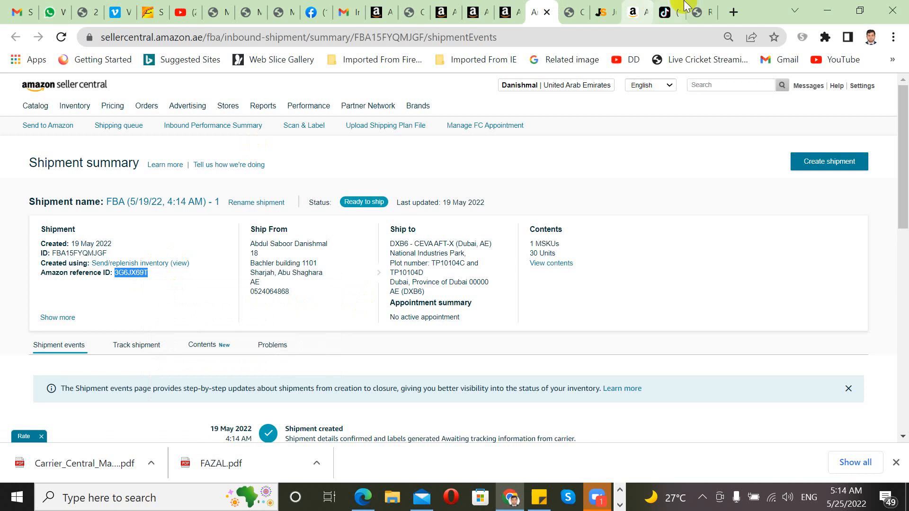
click(695, 10)
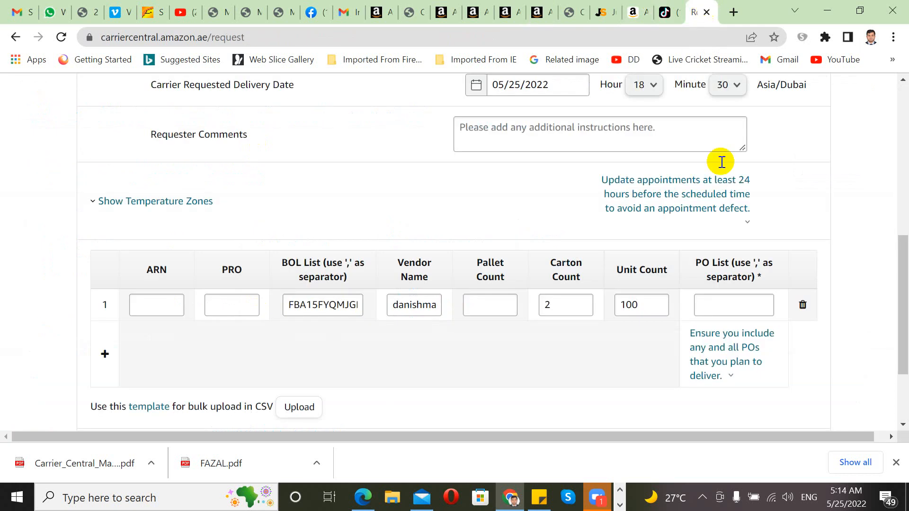
Step: Paste the Amazon reference ID into PO List and submit the appointment request
click(730, 307)
key(ctrl+v)
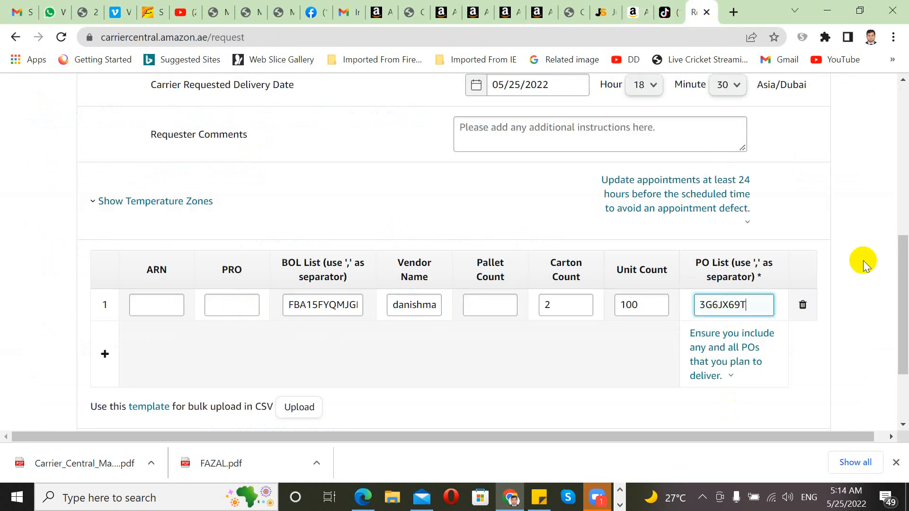
drag(897, 290, 898, 321)
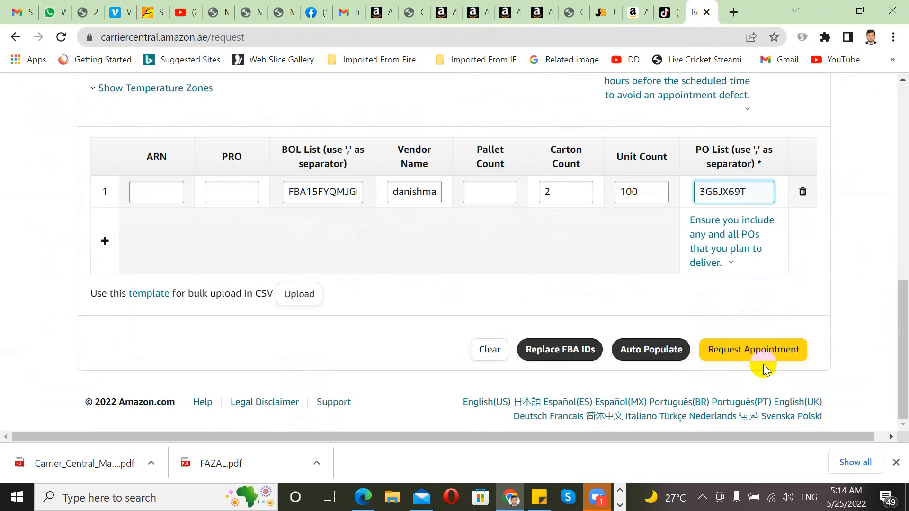
click(758, 350)
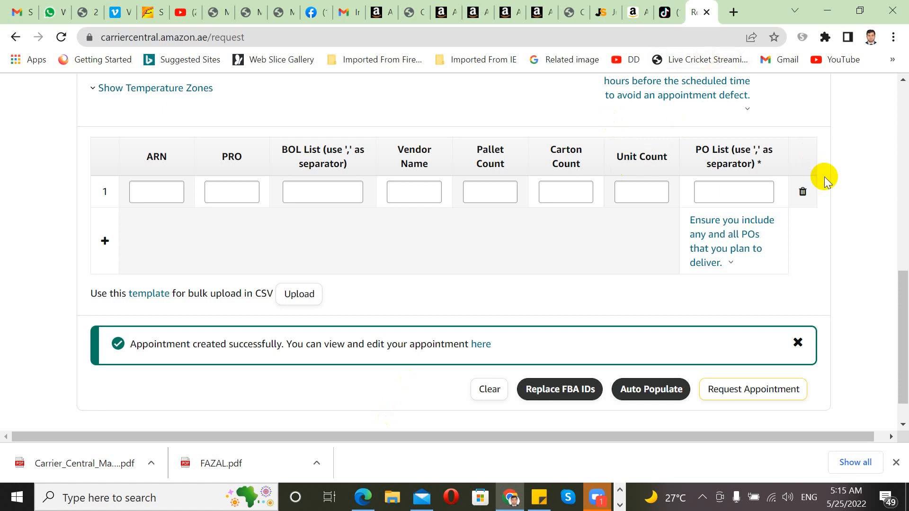
Step: Return to the top of the form, then minimise the Chrome window to the desktop
drag(903, 299, 904, 40)
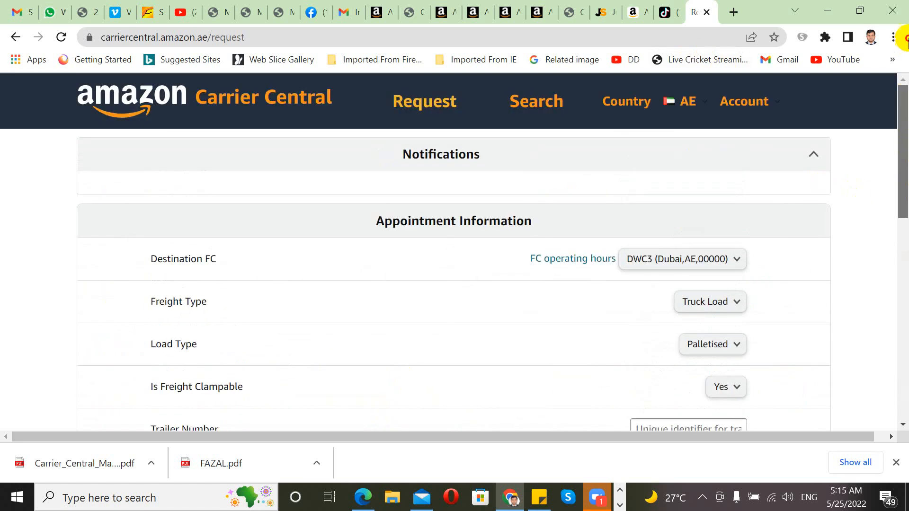
click(690, 105)
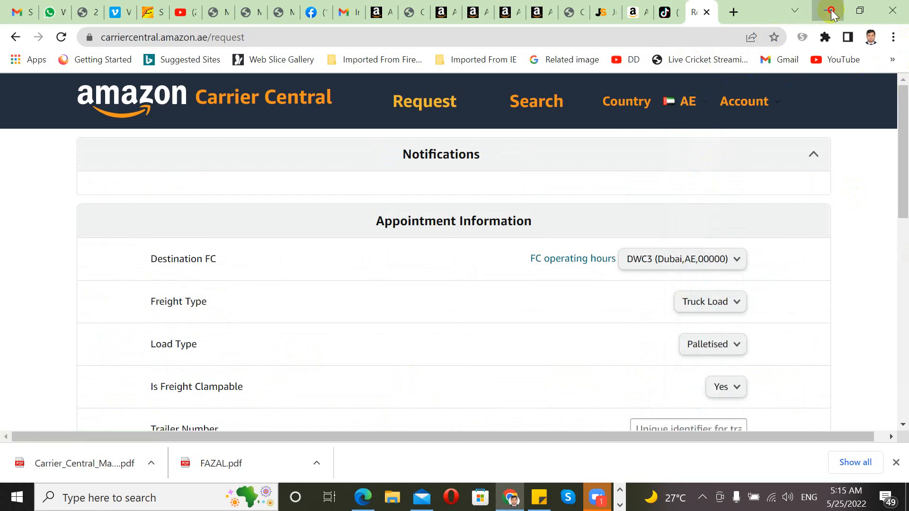
click(831, 12)
mouse_move(365, 501)
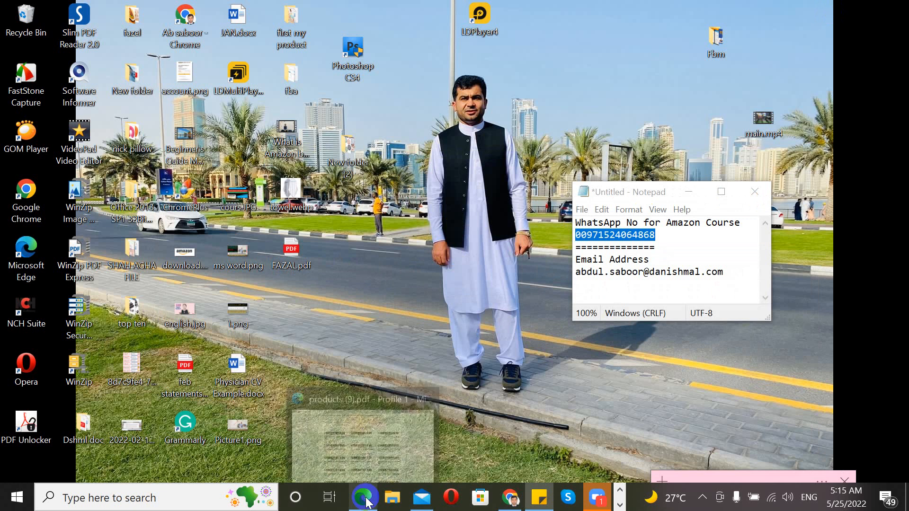